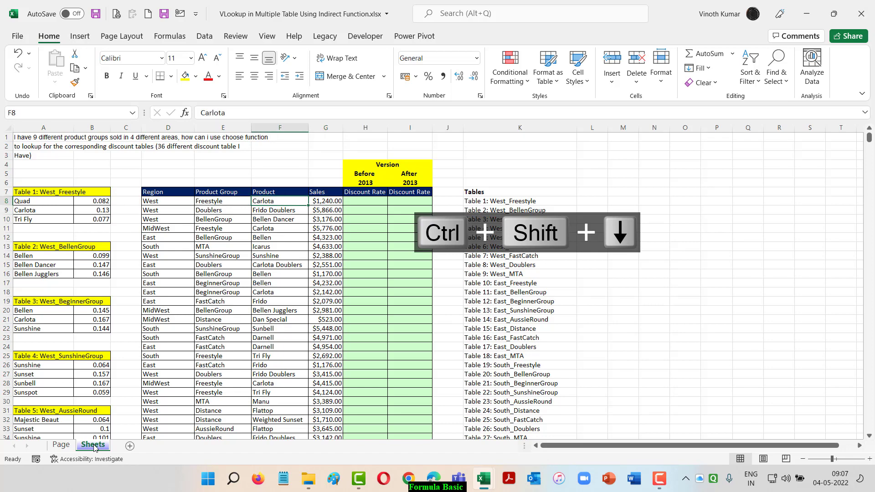
- Review the Region, Product Group and Product columns of the sales table, starting from the row 7 headers
key(Left)
key(Left)
key(Up)
key(shift+Right)
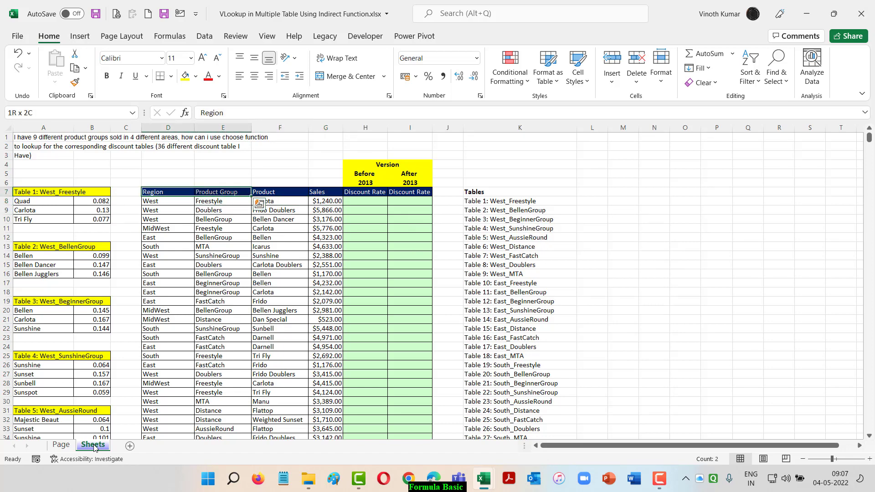
key(Right)
key(Right)
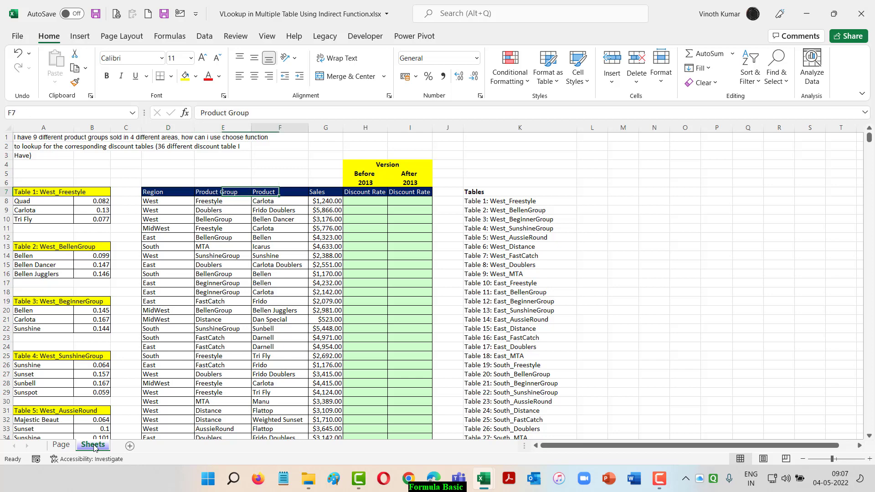
key(Down)
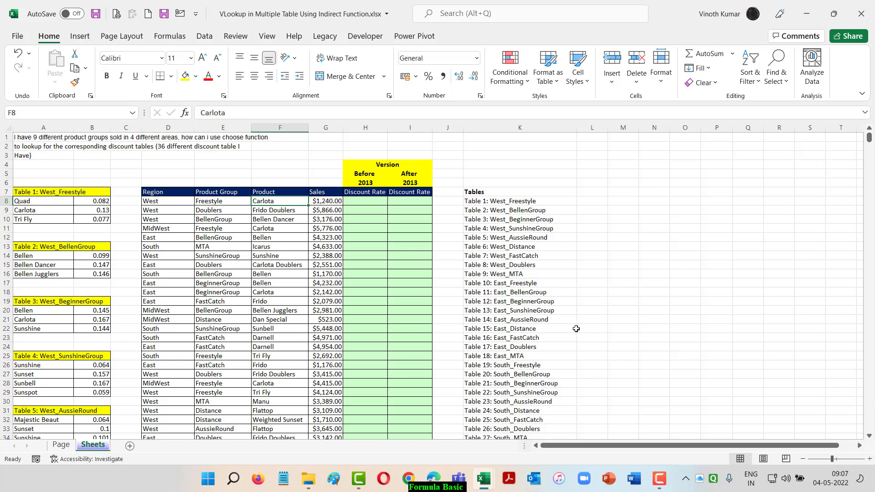
- Examine the full list of discount tables in column K and compare it with the workbook's defined names
click(531, 202)
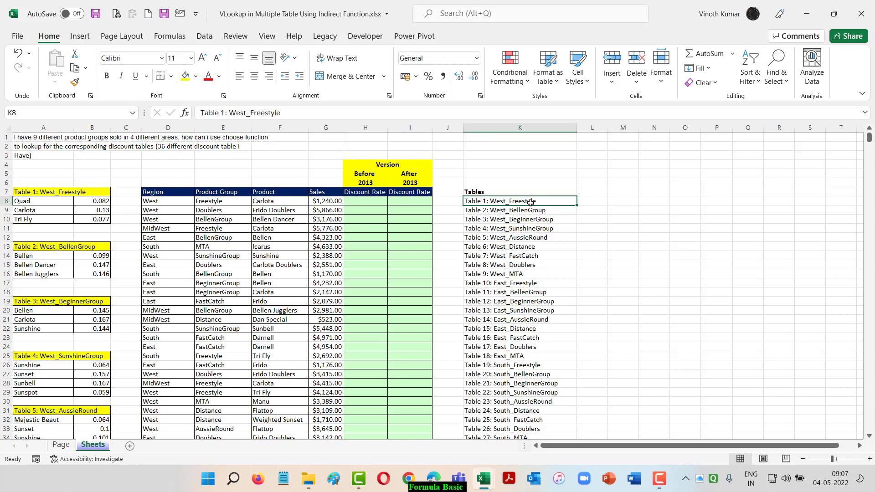
key(ctrl+shift+Down)
key(ctrl+Up)
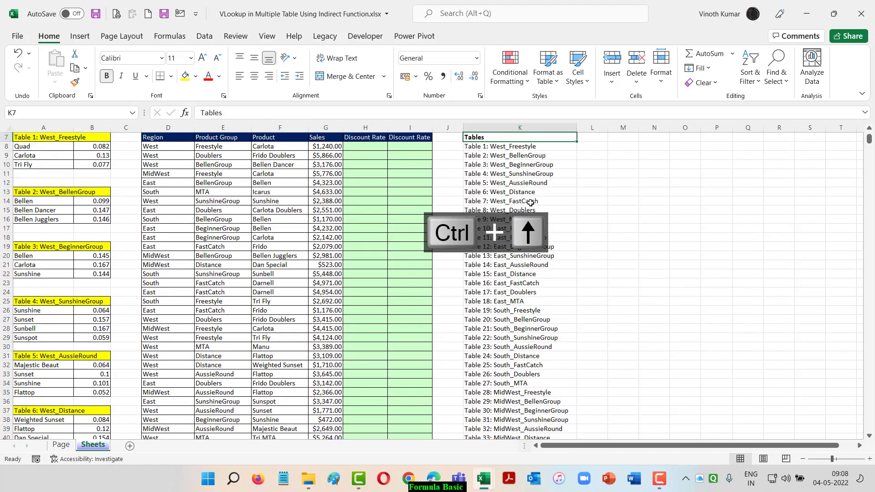
key(Down)
key(ctrl+shift+Down)
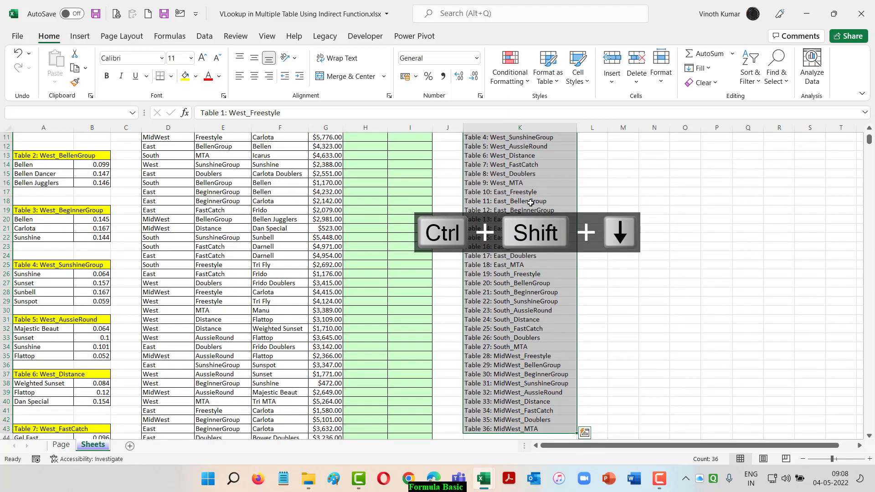
scroll(76, 206, up, 4)
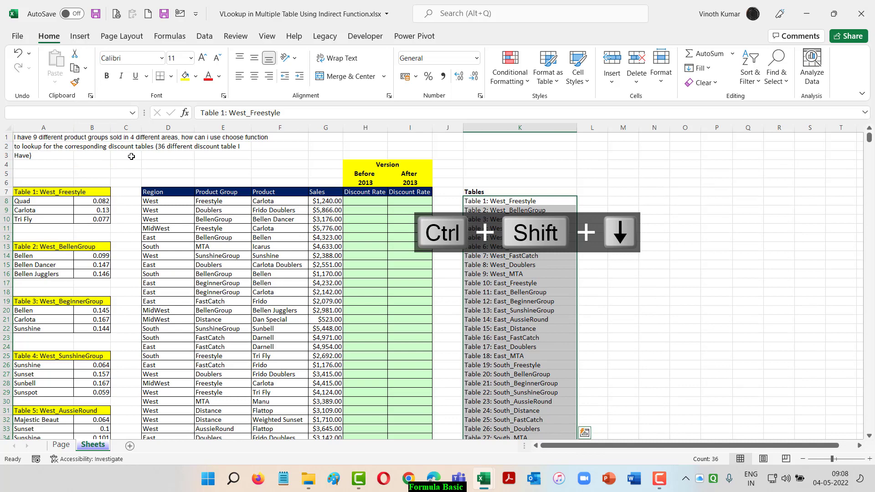
click(131, 113)
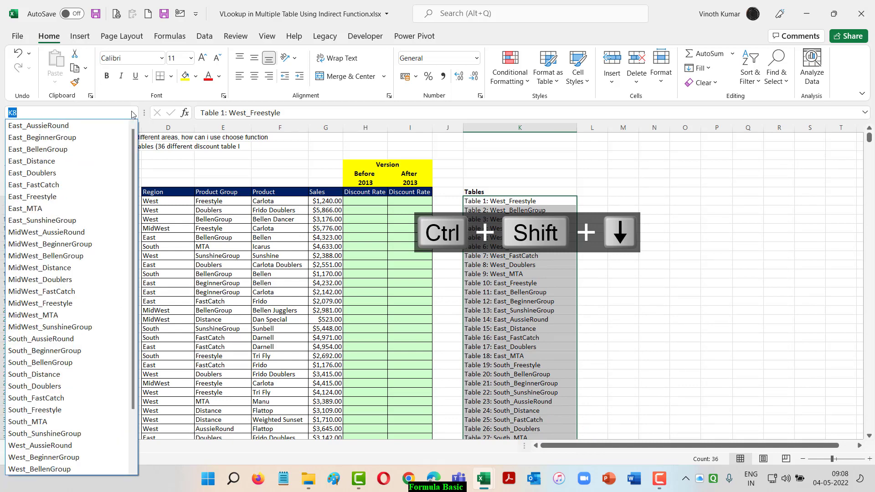
click(132, 113)
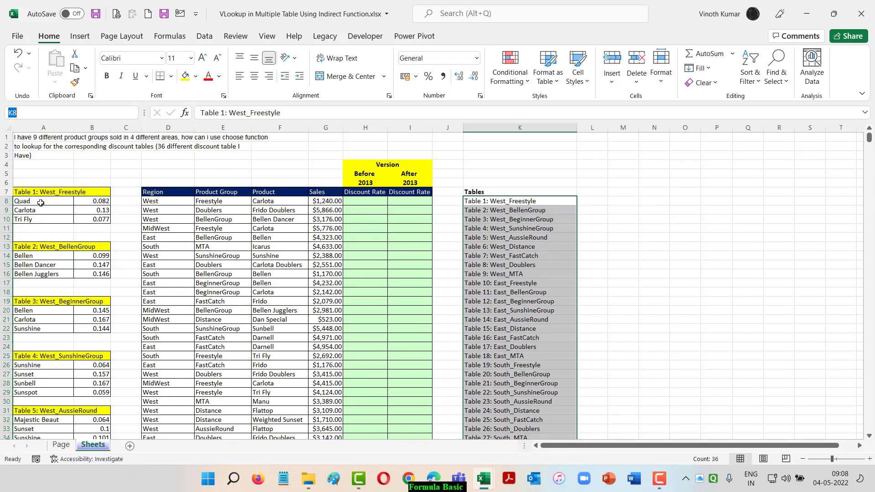
- Check the range names assigned to the first four West discount tables in columns A and B
drag(41, 203, 103, 221)
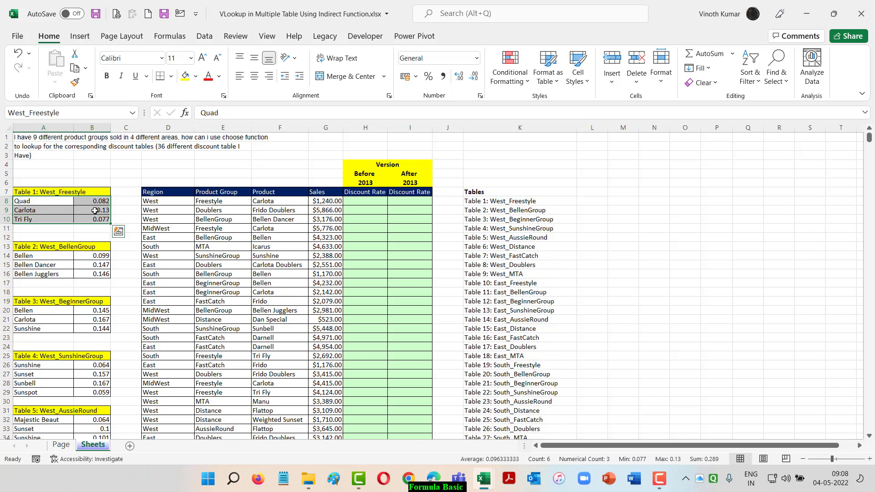
drag(51, 257, 102, 275)
click(68, 311)
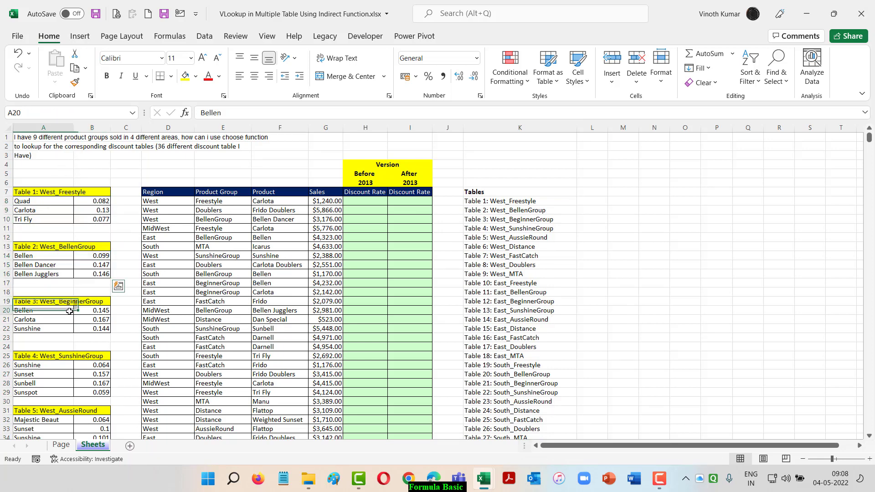
drag(69, 311, 95, 327)
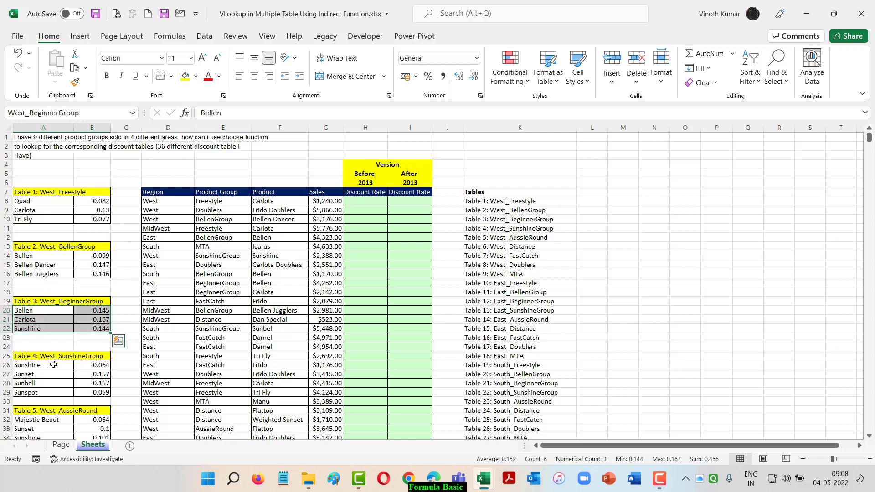
drag(53, 365, 105, 392)
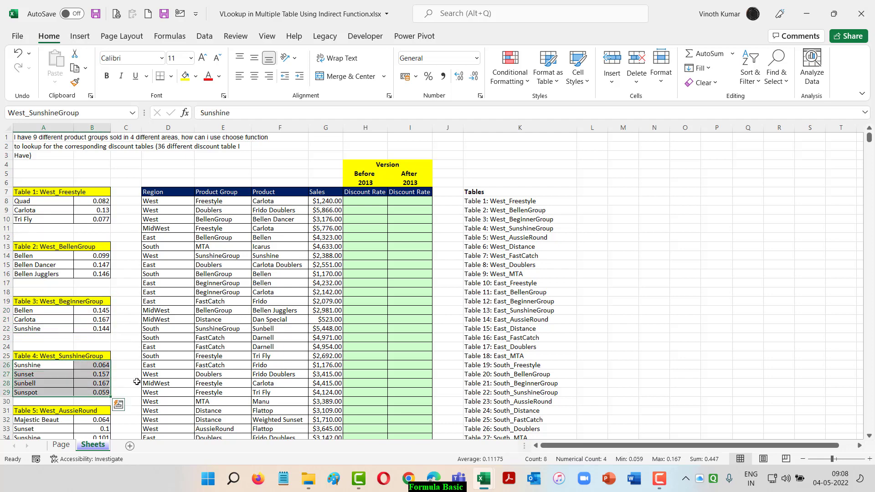
click(675, 291)
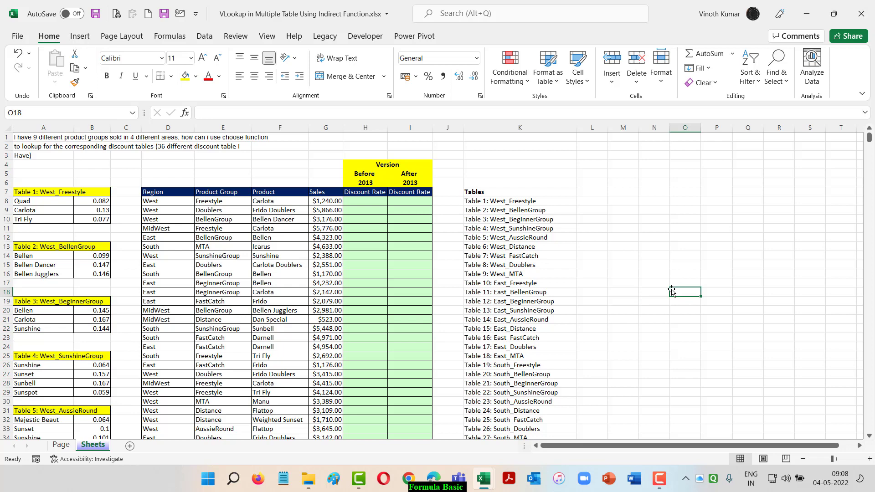
- Enter a CONCATENATE formula in H8 that joins region D8, an underscore and product group E8
click(357, 201)
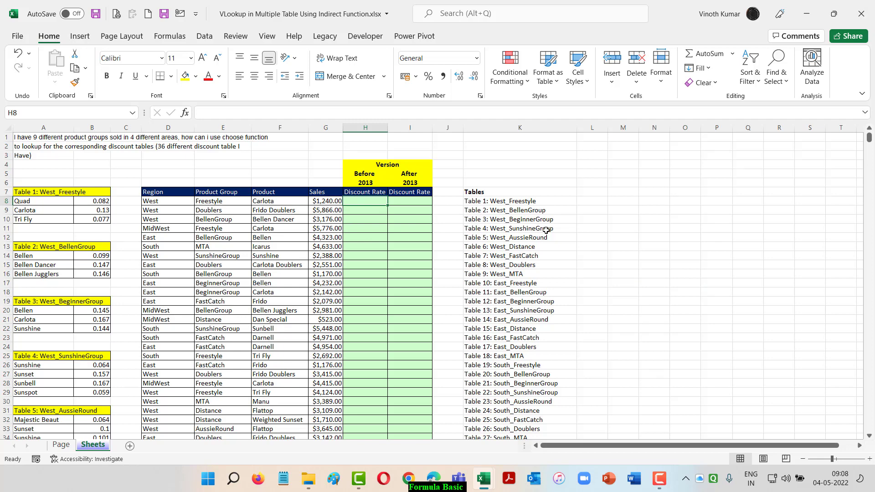
text(=con)
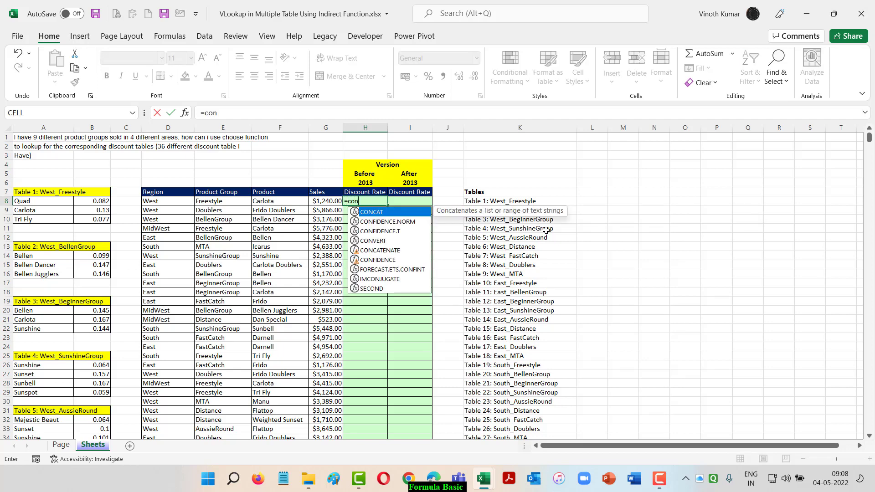
text(cate)
key(Tab)
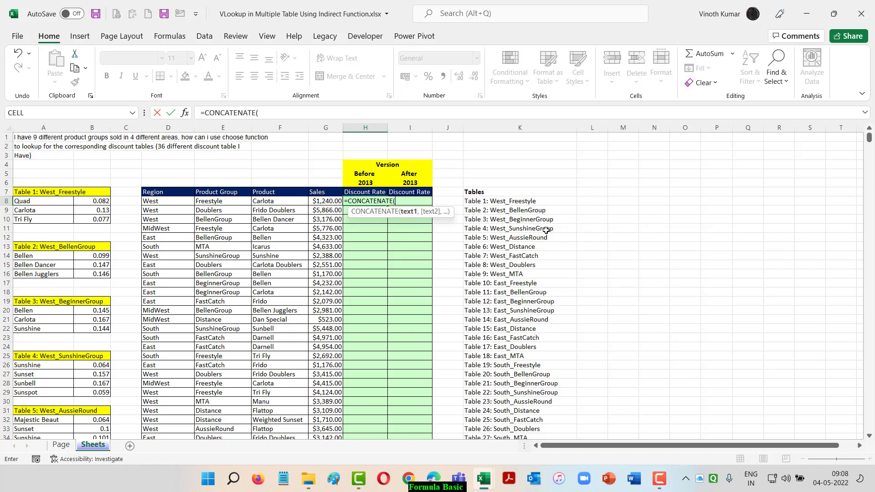
key(ctrl+a)
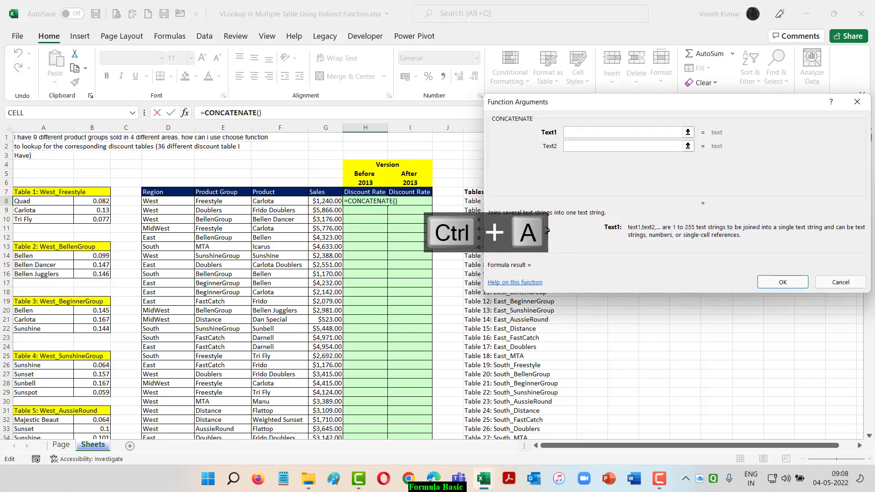
click(174, 202)
key(Tab)
text(_)
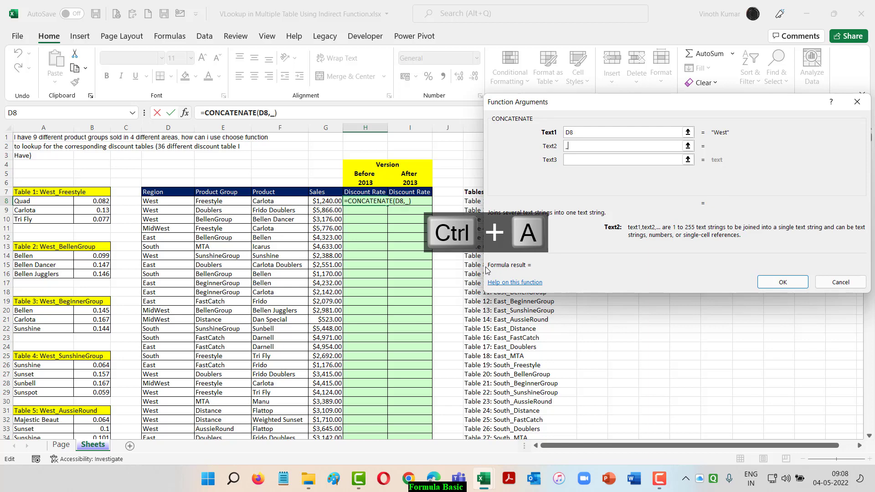
key(Tab)
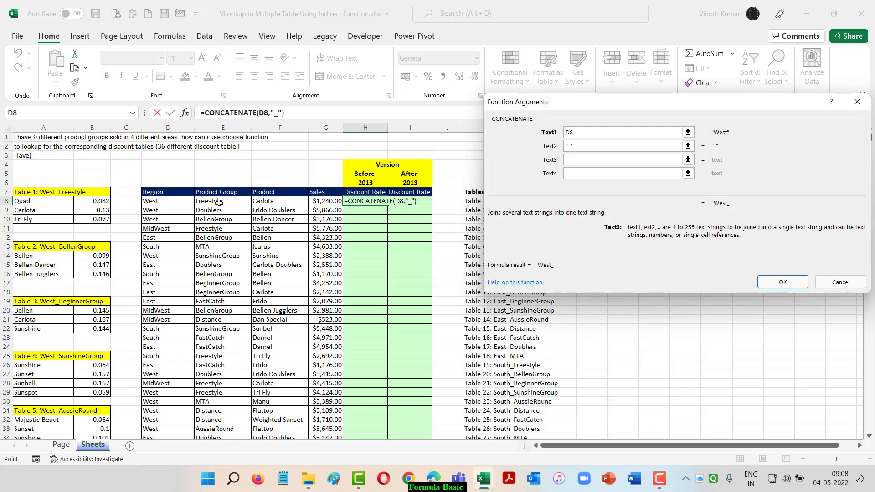
click(220, 203)
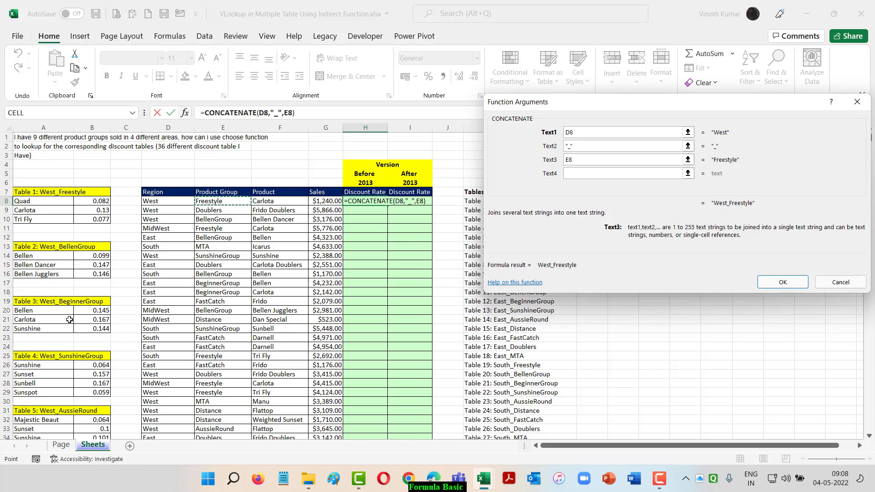
click(775, 282)
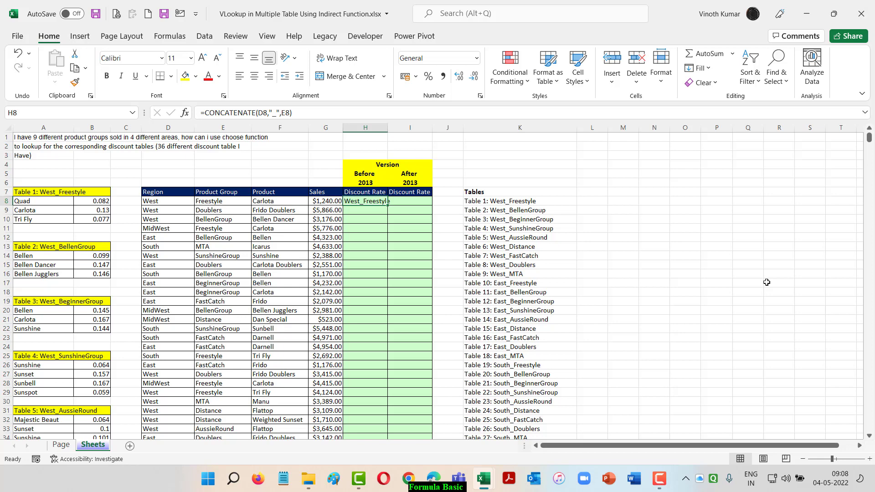
- Autofit the width of column H to the content of H8
key(alt+o)
key(alt+c)
key(alt+a)
- Wrap the H8 formula in INDIRECT so it reads =INDIRECT(CONCATENATE(D8,"_",E8))
key(F2)
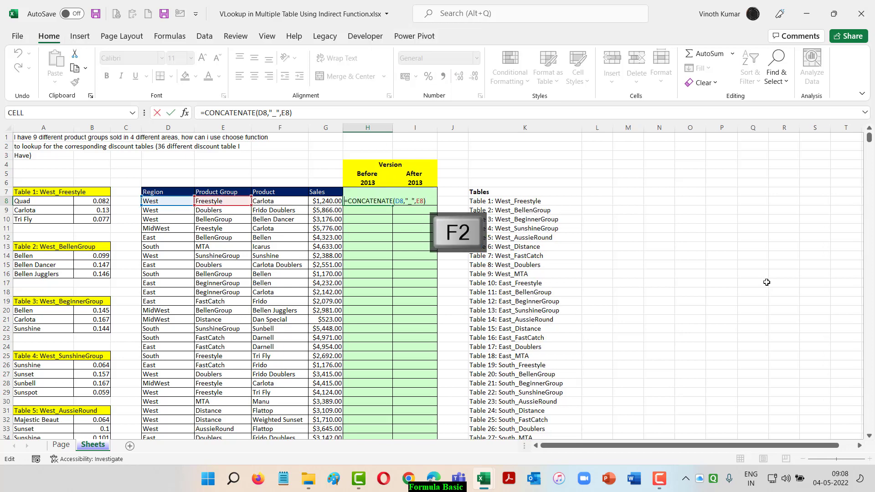
key(Home)
key(Right)
text(INDIRECT()
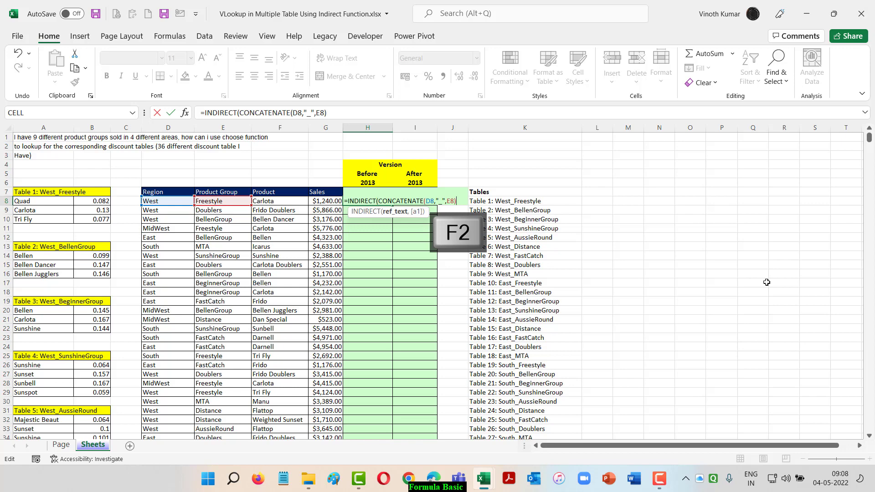
key(End)
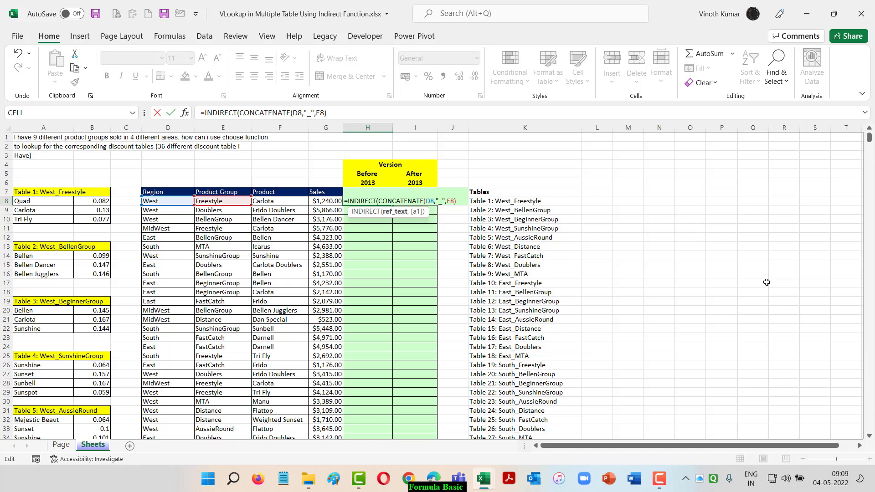
text())
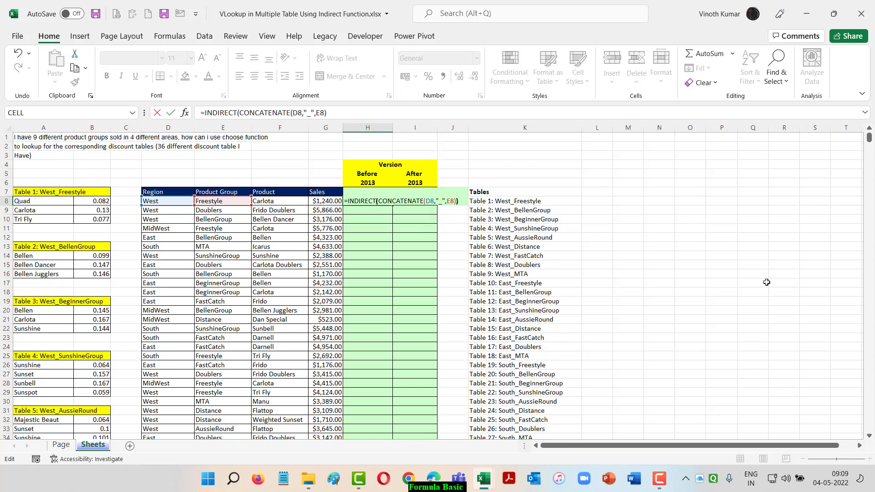
key(ctrl+Return)
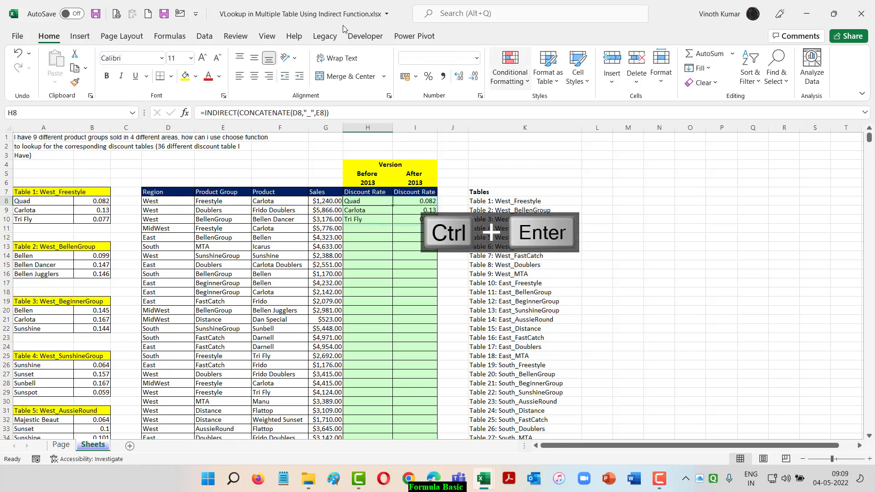
- View the Office account's product and version information, and return to the worksheet
click(15, 35)
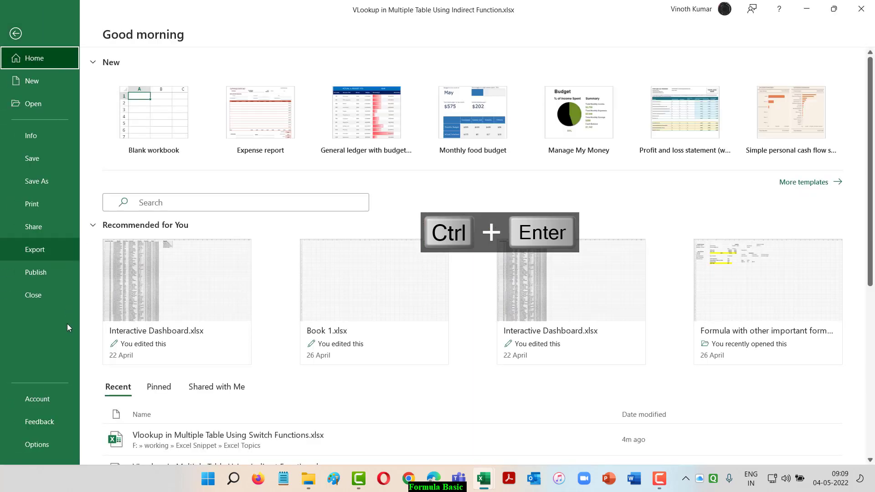
click(46, 402)
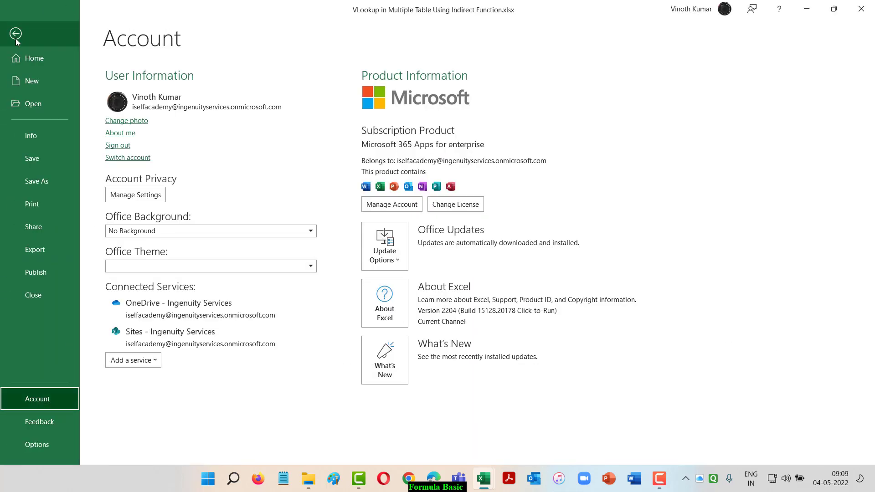
click(64, 34)
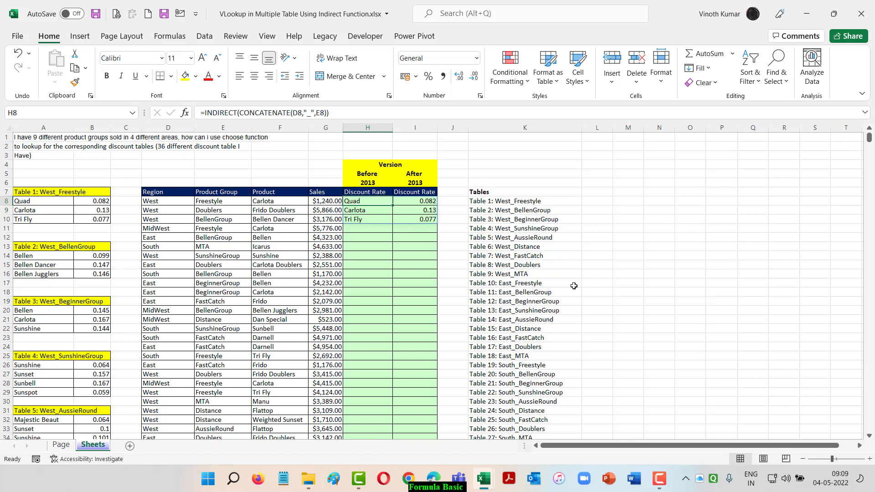
- Inspect the INDIRECT formula in H8 and the cells of its spilled range H8:I10
key(F2)
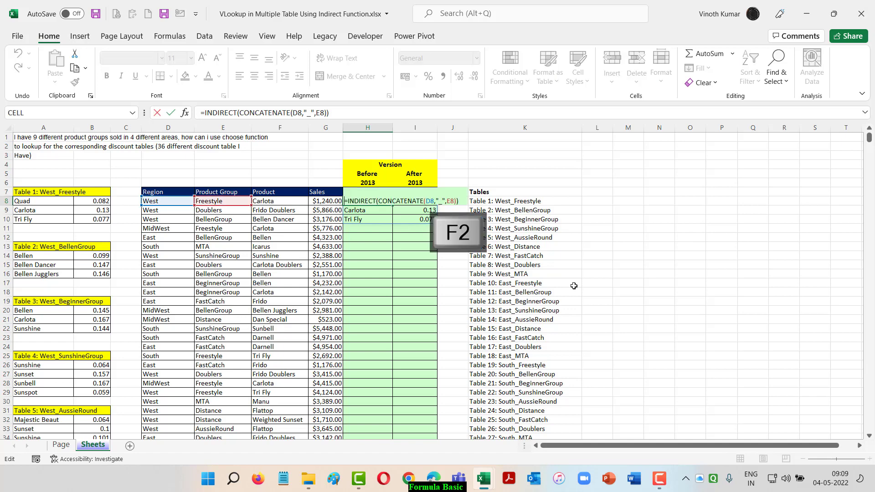
key(Escape)
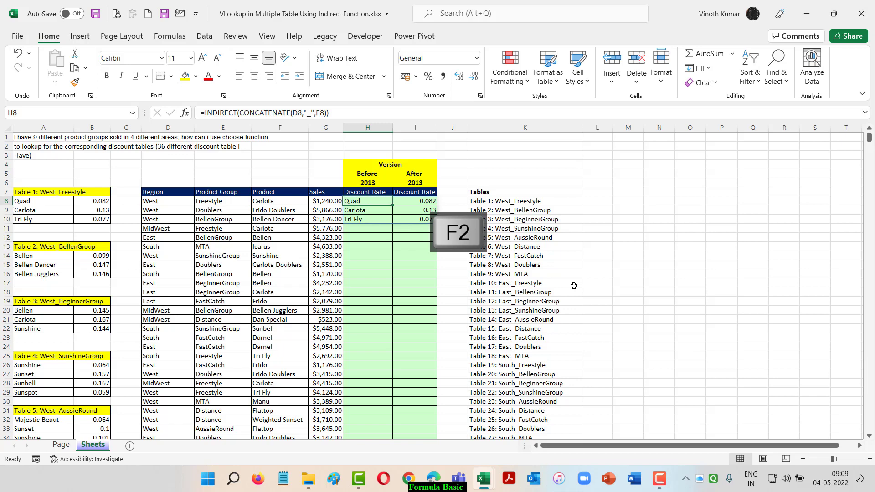
key(Down)
key(Right)
key(Up)
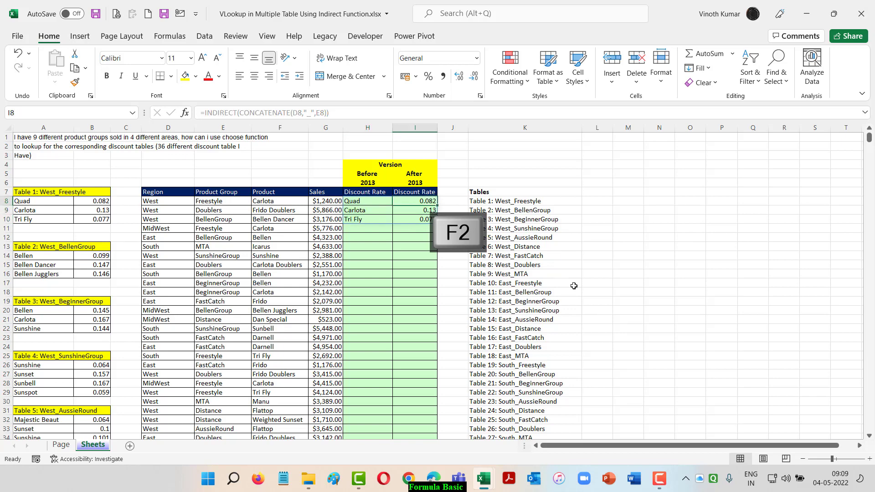
key(Down)
key(Down)
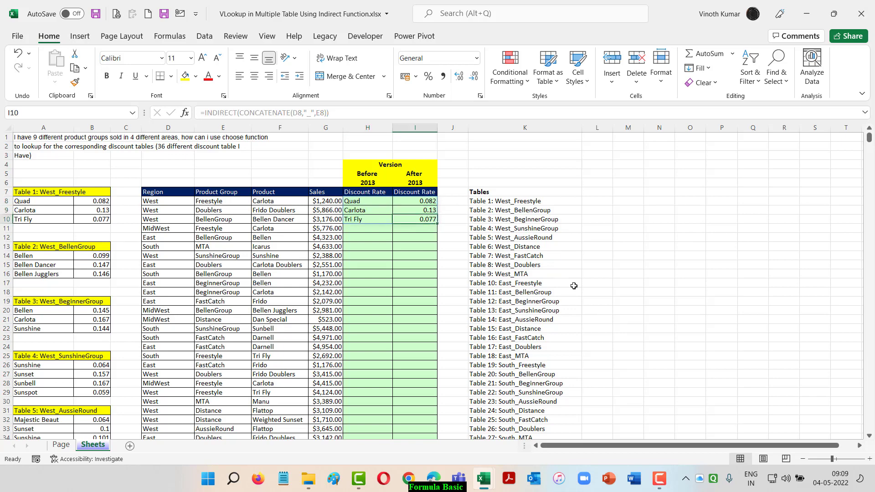
key(Up)
key(Up)
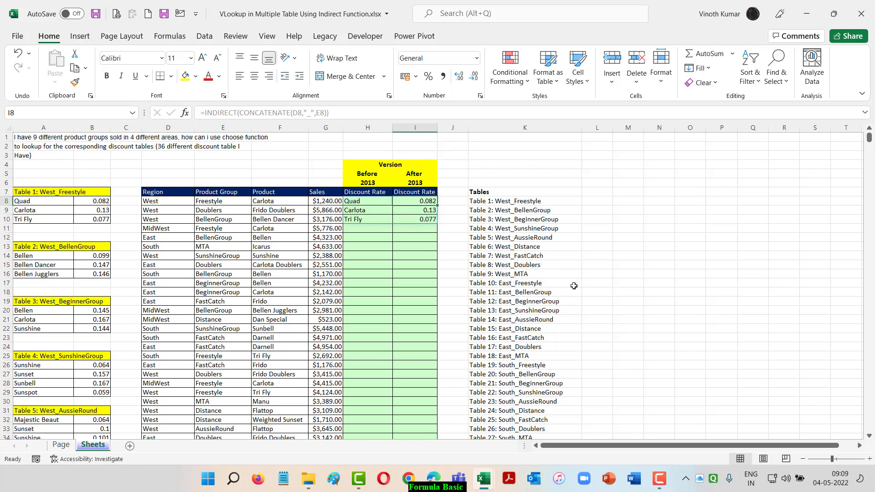
- Wrap the INDIRECT formula in H8 in a VLOOKUP so it reads =VLOOKUP(F8,INDIRECT(CONCATENATE(D8,"_",E8)),2,0)
key(Left)
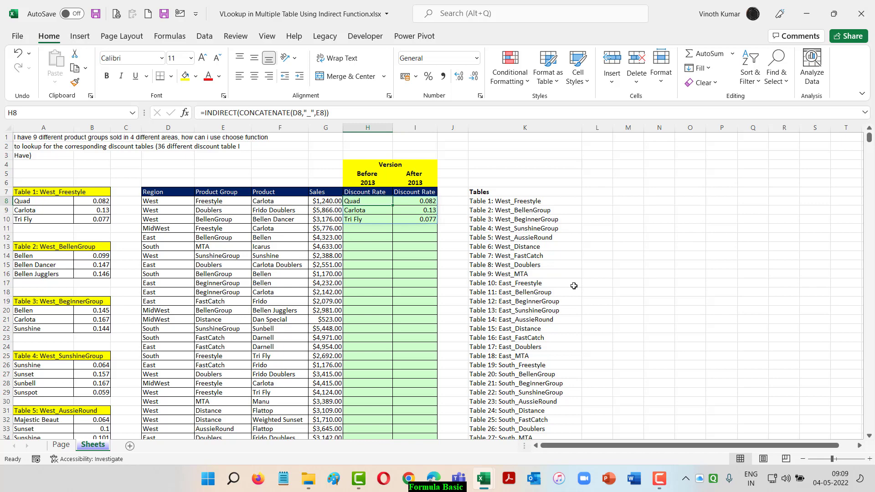
key(F2)
text(VLOOKUP()
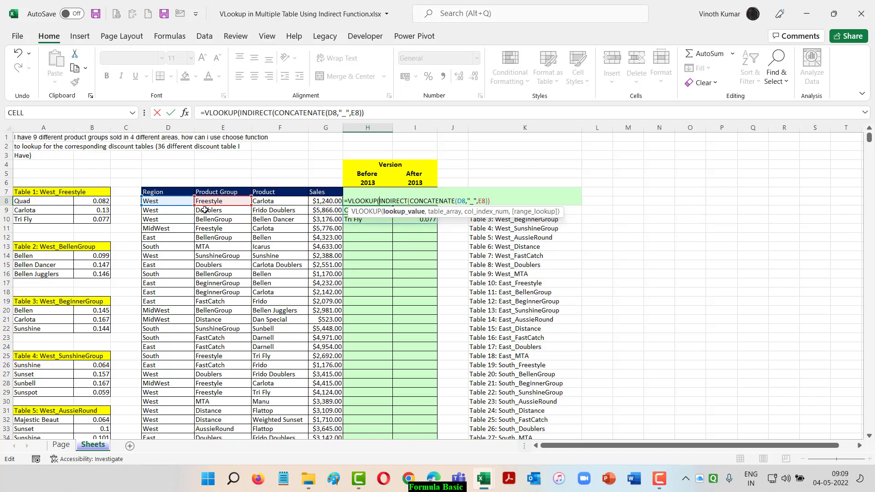
click(272, 201)
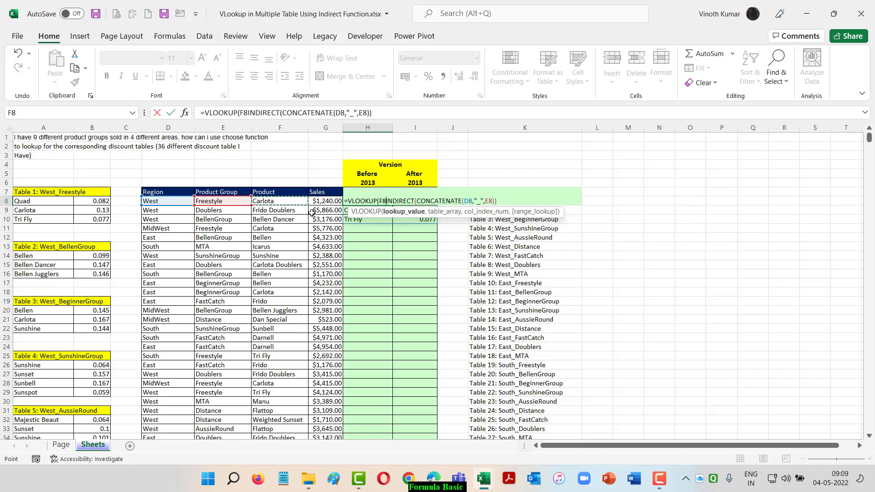
text(,)
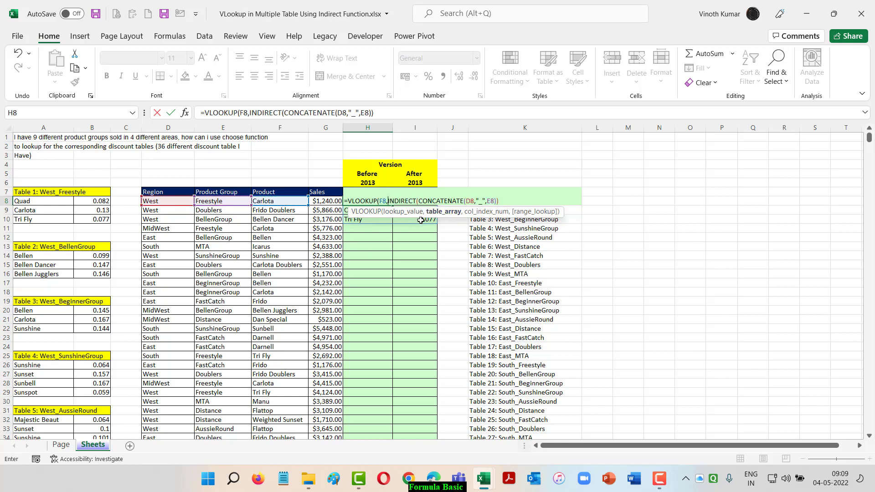
click(505, 200)
text(,)
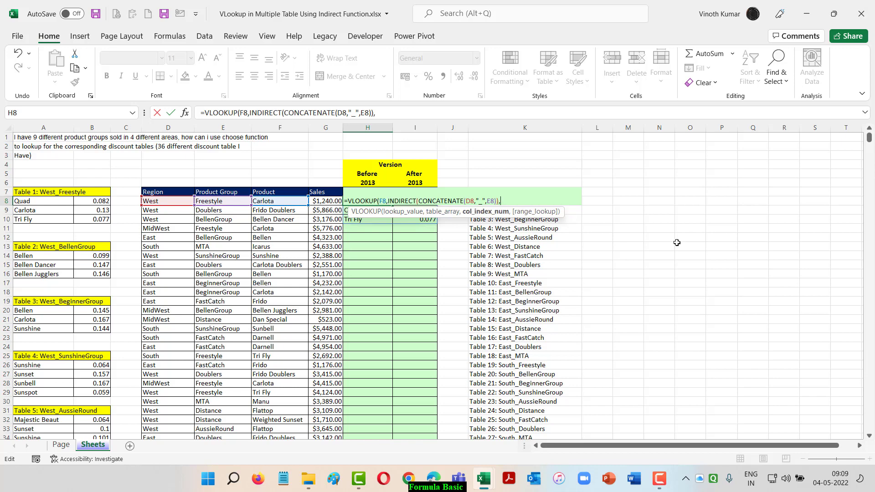
text(2)
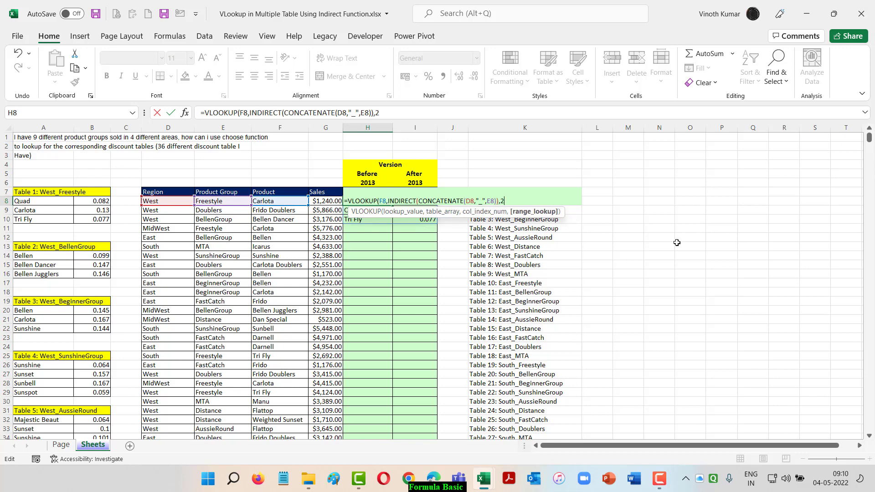
text(,0))
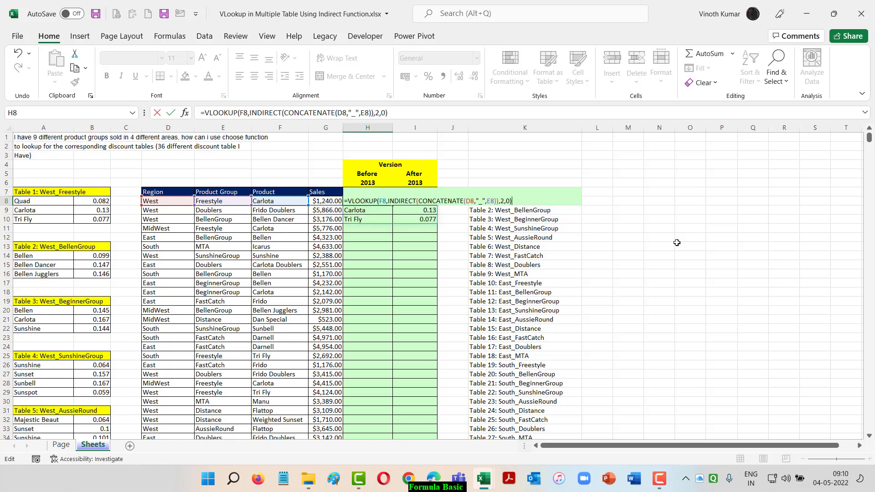
key(ctrl+Return)
- Copy the VLOOKUP formula from H8 down the Before 2013 discount rate column to H1471
key(ctrl+c)
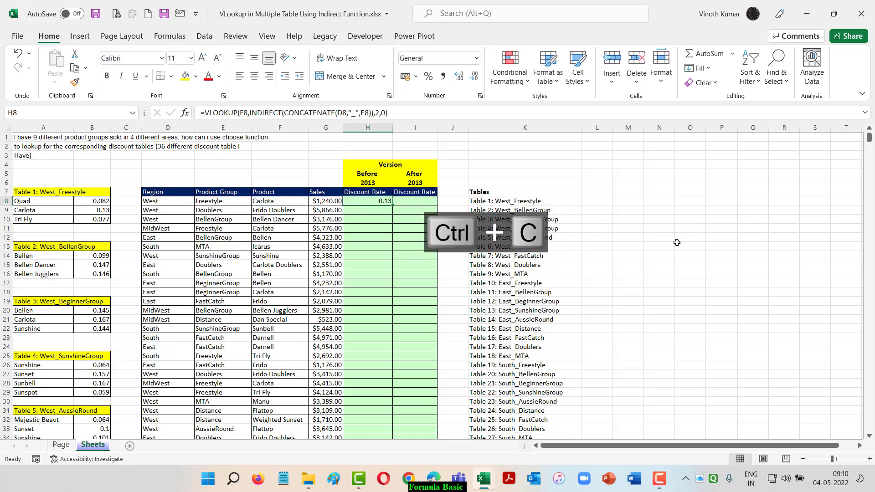
key(Left)
key(ctrl+Down)
key(Right)
key(ctrl+shift+Up)
key(Return)
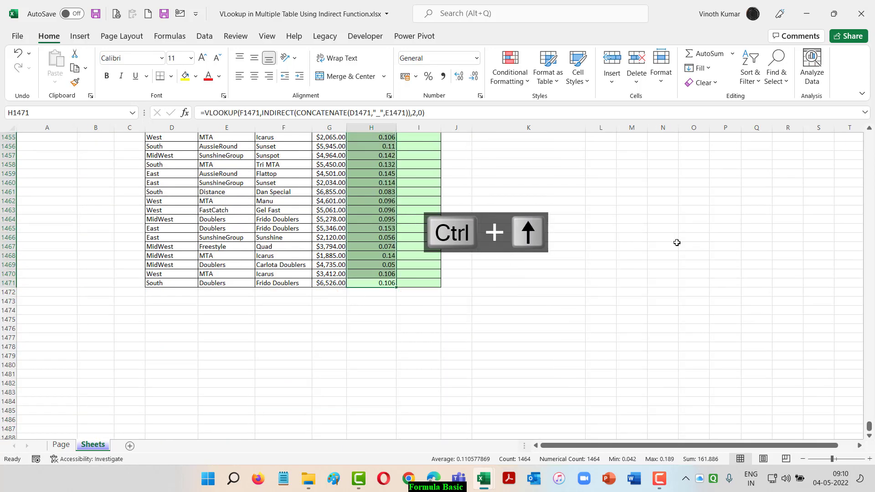
- Display the text of the H8 formula in cell M8 with =FORMULATEXT(H8)
key(ctrl+Up)
key(Down)
key(Down)
key(Down)
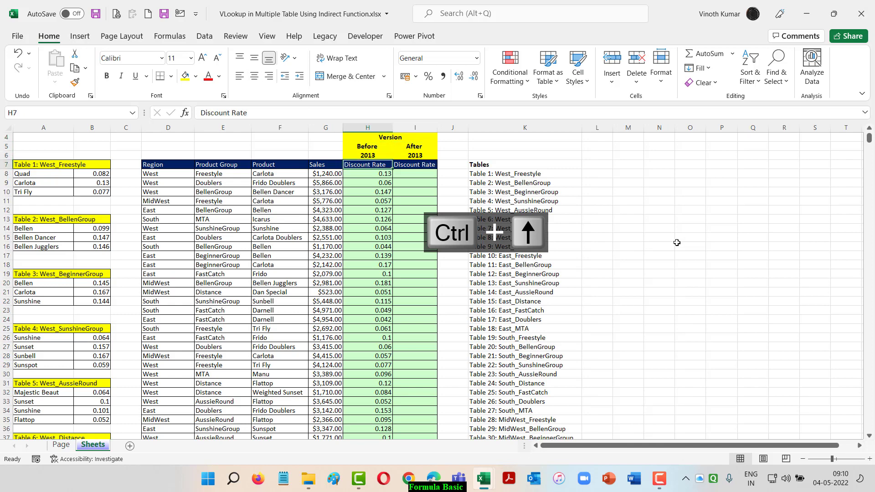
key(Up)
key(Up)
key(Right)
key(Right)
key(Right)
key(Right)
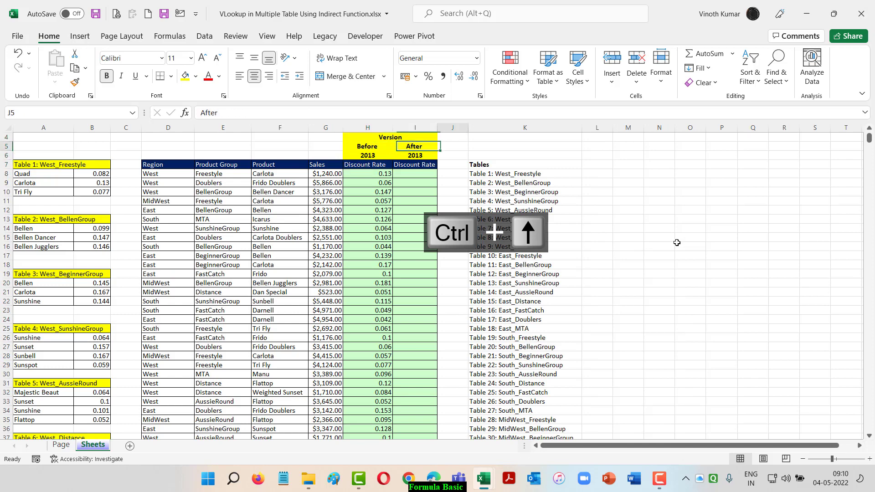
key(Down)
key(Down)
key(Down)
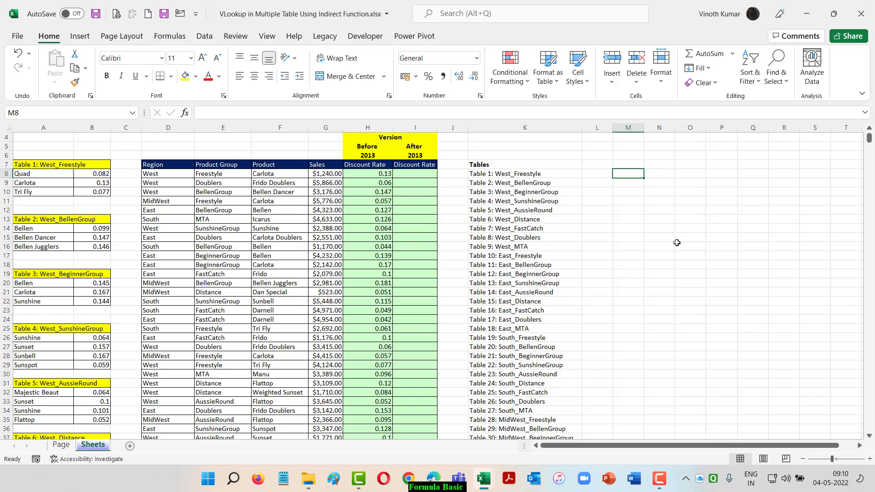
text(=form)
key(Tab)
key(Left)
key(Left)
key(Left)
key(Left)
key(Left)
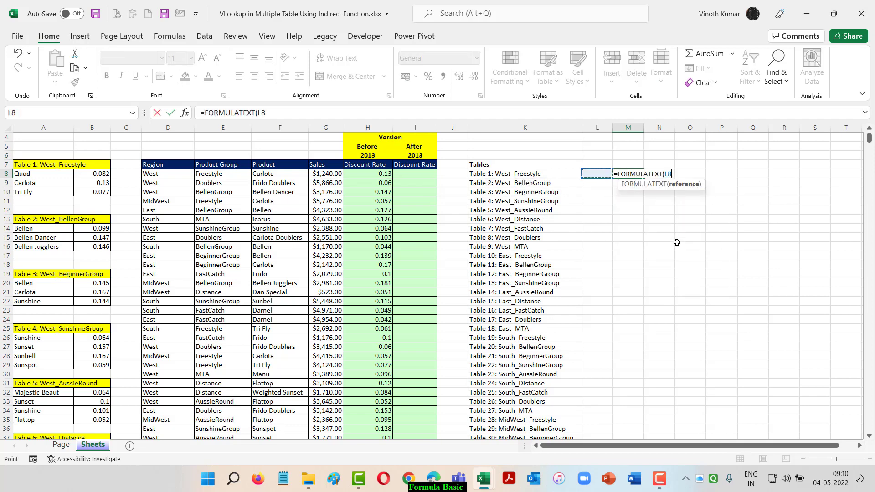
key(ctrl+Return)
- Merge and center M8:S9 and align the formula text to the vertical middle
key(shift+Right)
key(shift+Right)
key(shift+Right)
key(shift+Right)
key(shift+Right)
key(shift+Right)
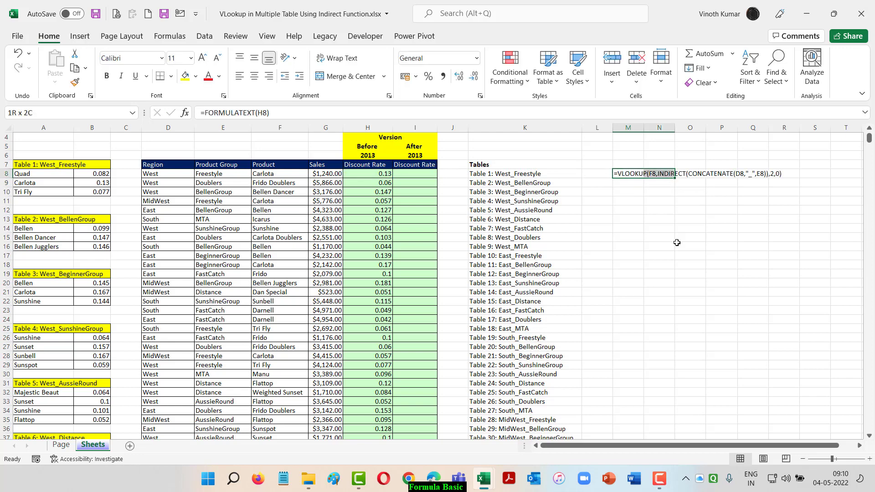
key(shift+Down)
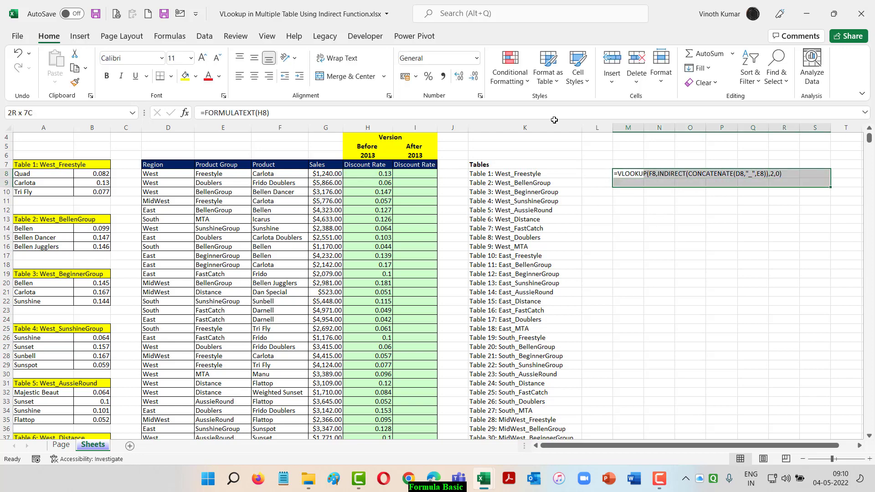
click(346, 77)
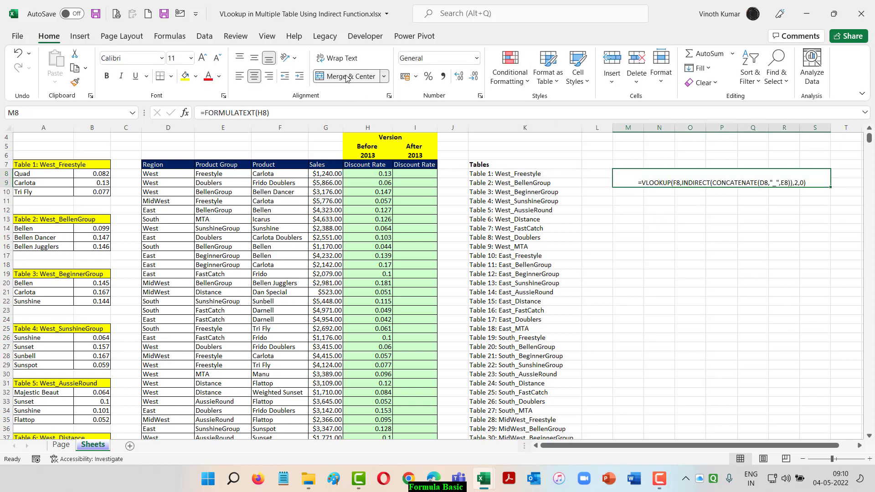
click(254, 58)
- Give the merged formula text in M8 a yellow fill, font size 14 and bold
click(184, 76)
click(204, 58)
click(204, 58)
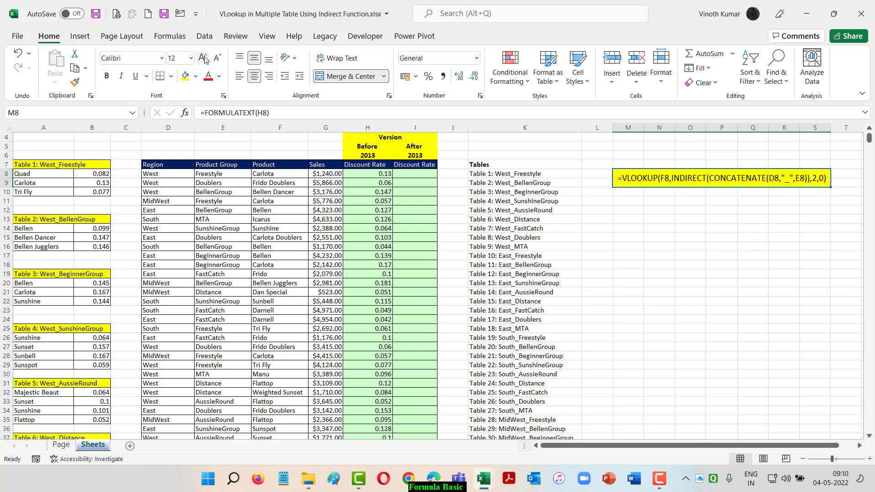
click(204, 58)
click(218, 59)
key(ctrl+b)
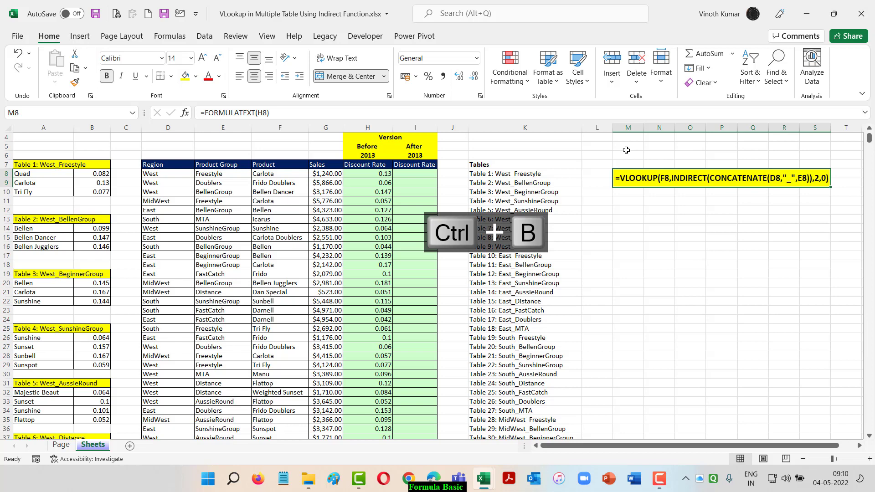
- Merge and center M5:S6 with a yellow fill and enter the bold heading "Prior to 2013 Version"
drag(626, 149, 818, 156)
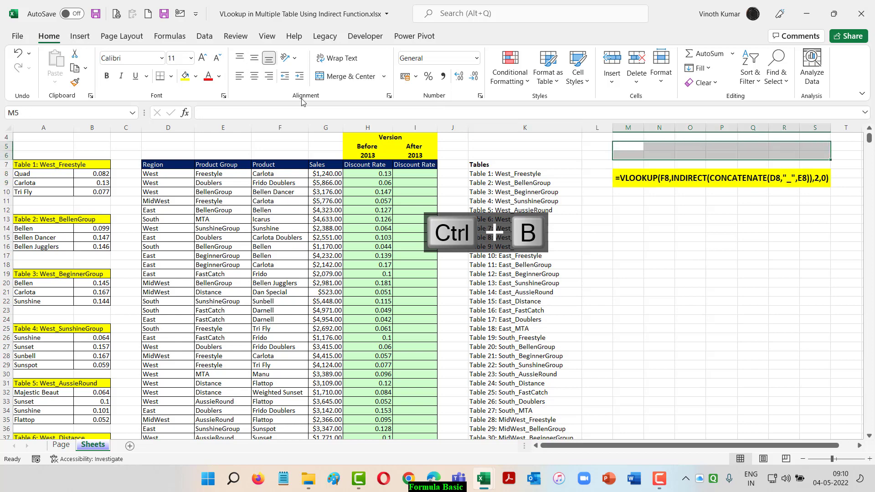
click(350, 76)
click(185, 77)
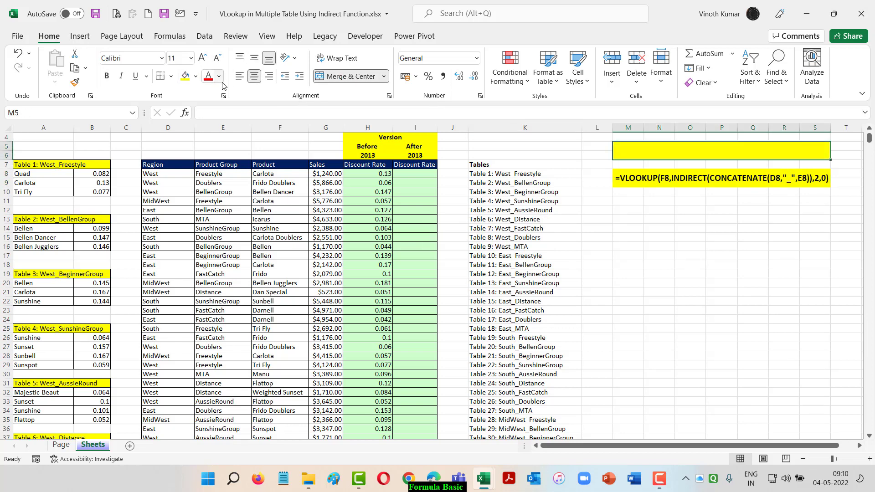
text(Prior to )
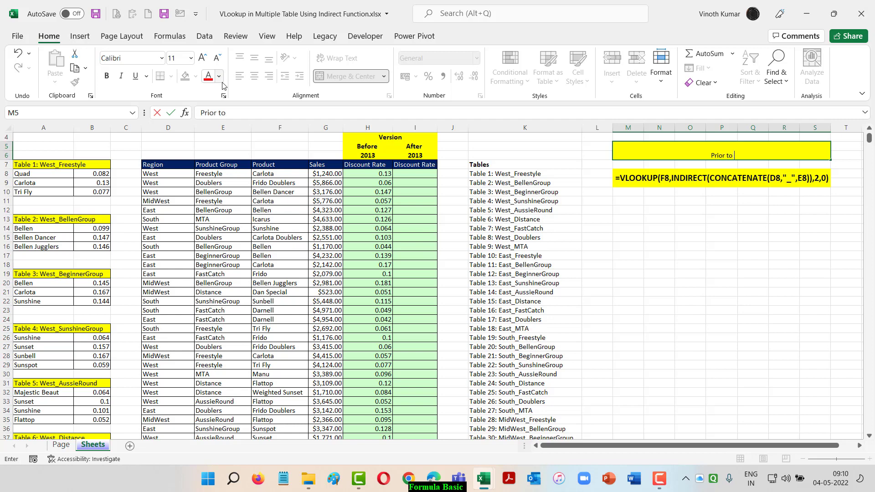
text(2013 V)
text(ersion)
key(ctrl+Return)
key(ctrl+b)
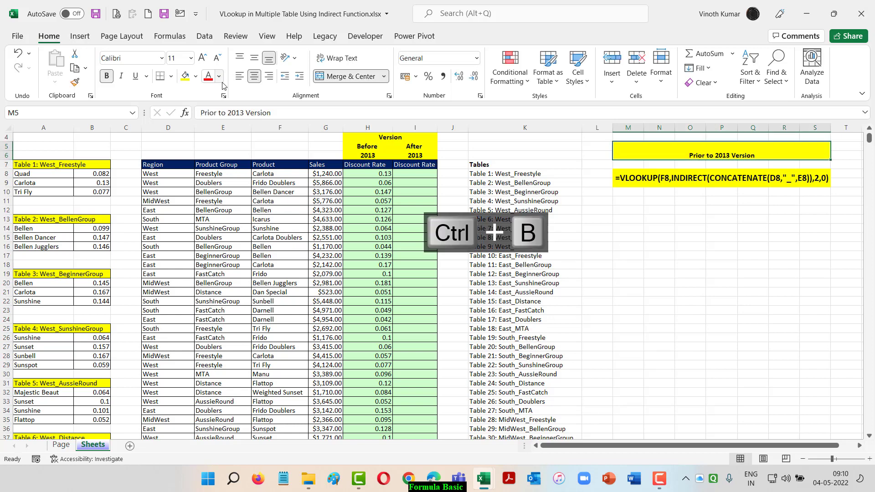
- Align the "Prior to 2013 Version" heading to the vertical middle, set its font size to 18 and underline it
click(254, 61)
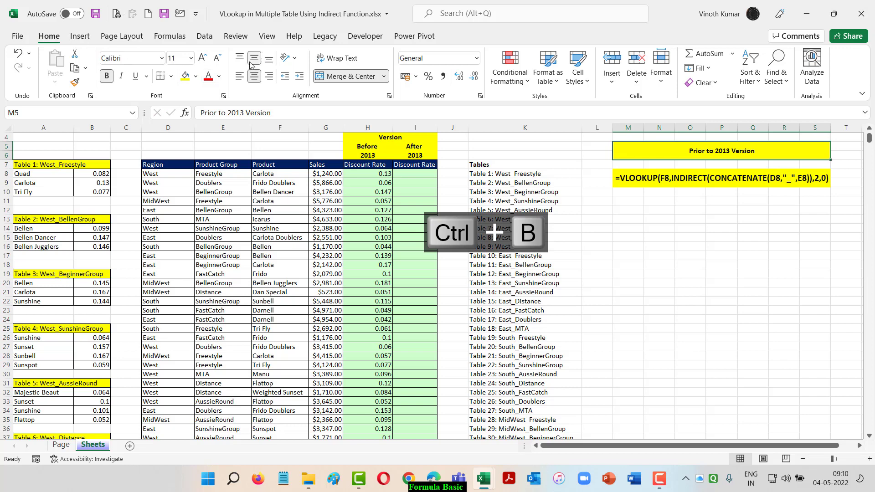
click(204, 61)
click(204, 60)
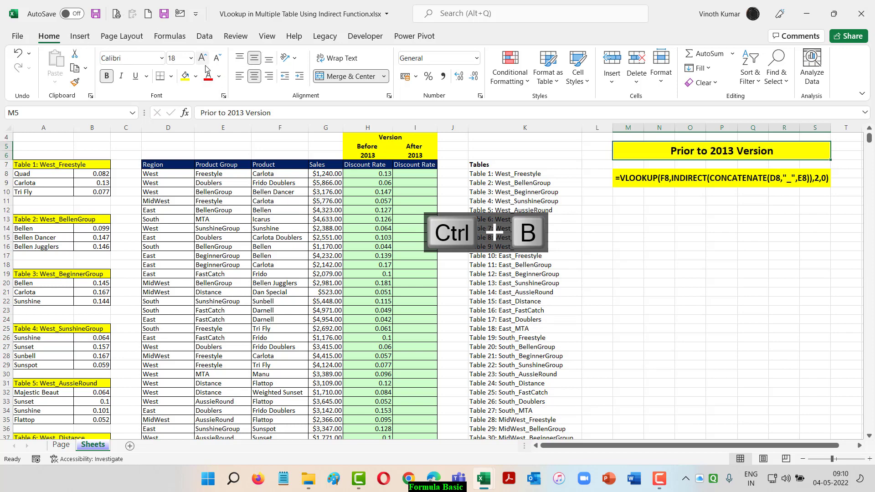
click(135, 76)
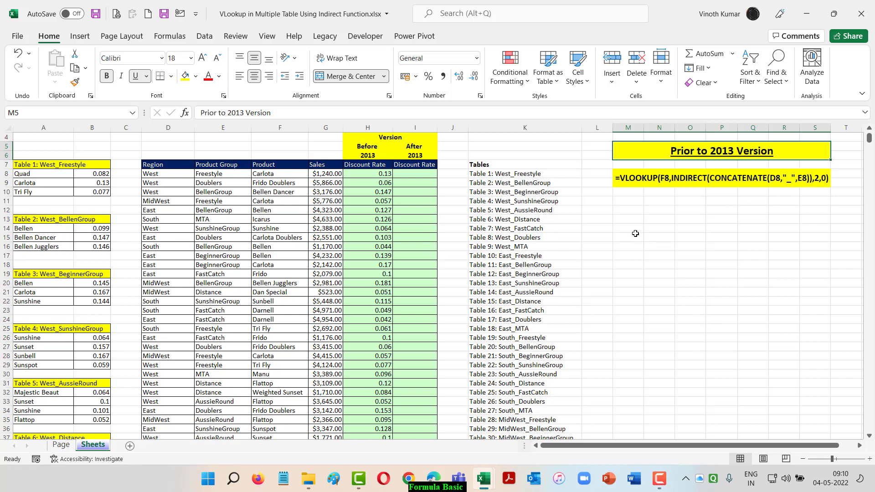
- Enter =FORMULATEXT(I8) in cell M12 to show the After 2013 column's first formula
click(631, 218)
key(Up)
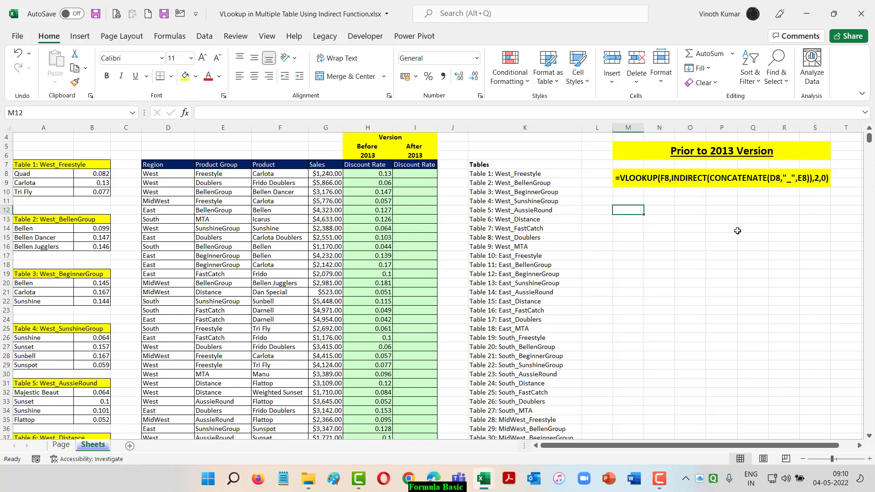
text(=form)
key(Tab)
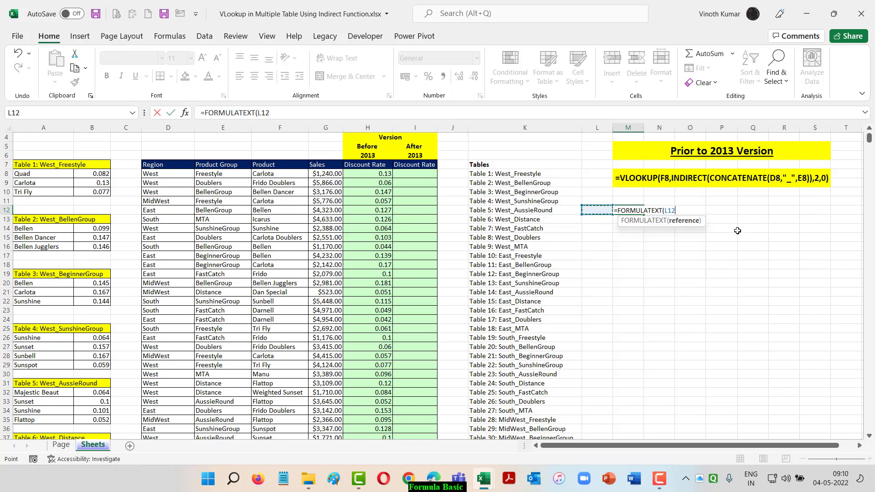
key(Left)
key(Left)
key(Left)
key(Up)
key(Up)
key(Up)
key(Up)
key(Left)
key(Return)
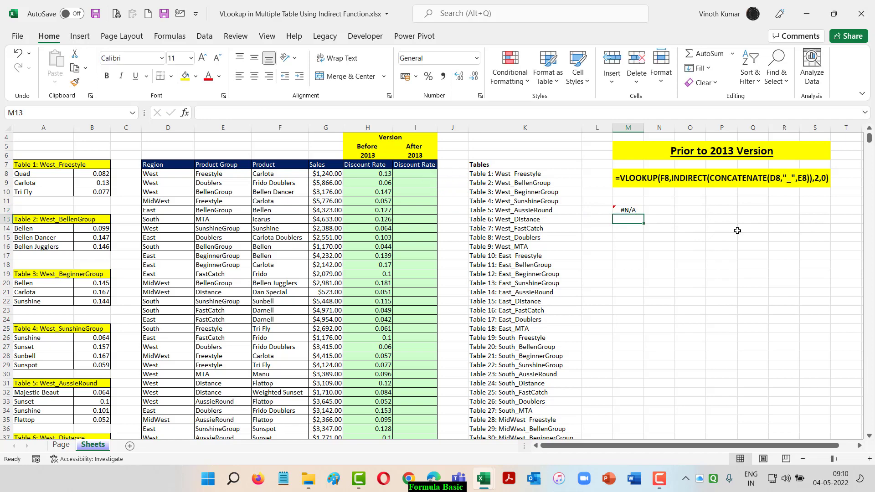
- Enter a second =FORMULATEXT(I8) formula in cell M13
text(=form)
key(Tab)
key(Left)
key(Left)
key(Left)
key(Left)
key(Up)
key(Up)
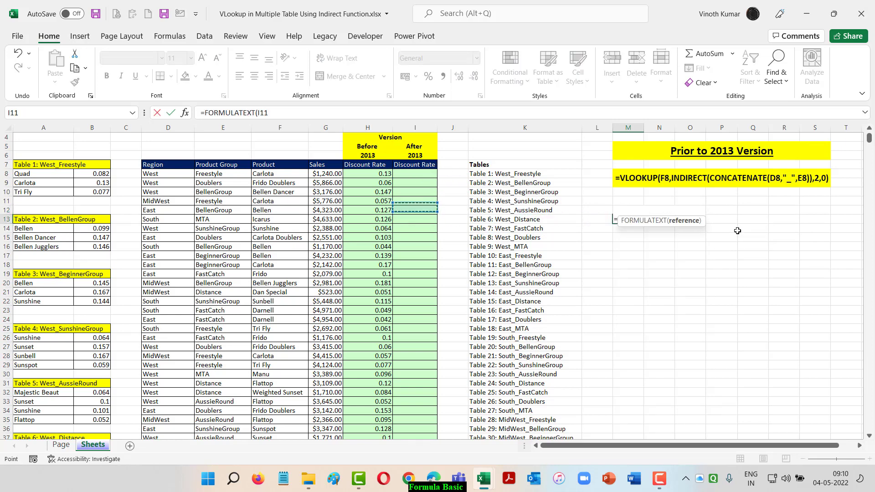
key(Up)
key(Up)
key(Up)
key(Return)
- Enter a third =FORMULATEXT(I8) formula in cell M14
text(=form)
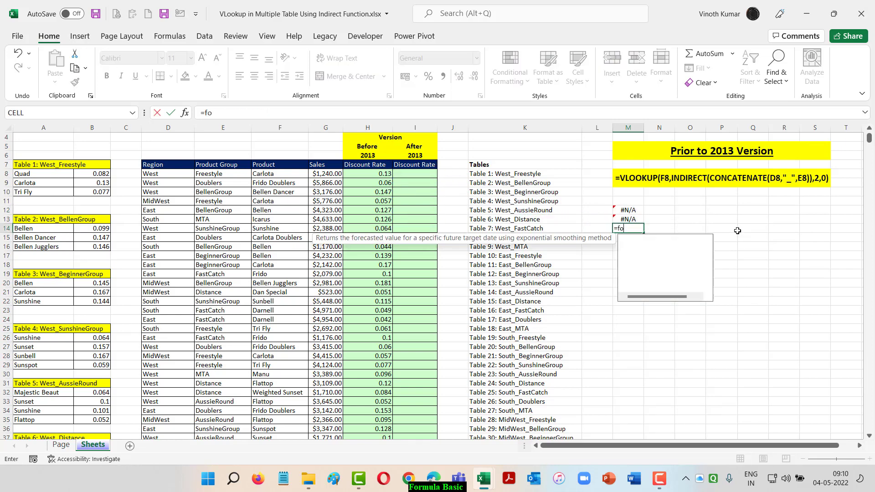
key(Tab)
key(Left)
key(Left)
key(Left)
key(Left)
key(Up)
key(Up)
key(Up)
key(Up)
key(Up)
key(Up)
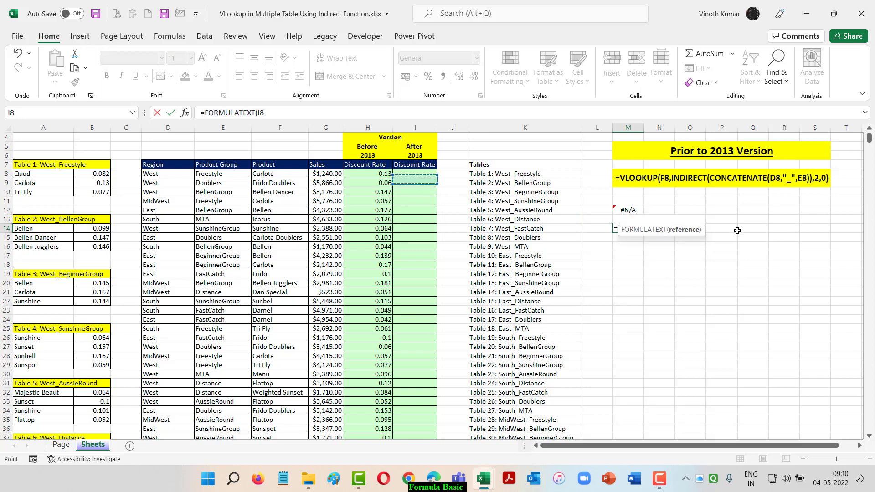
key(Return)
- Enter =CONCAT(D8,"_",E8) in cell I8 to join the region and product group with an underscore
key(Up)
key(Up)
key(Up)
key(Up)
key(Down)
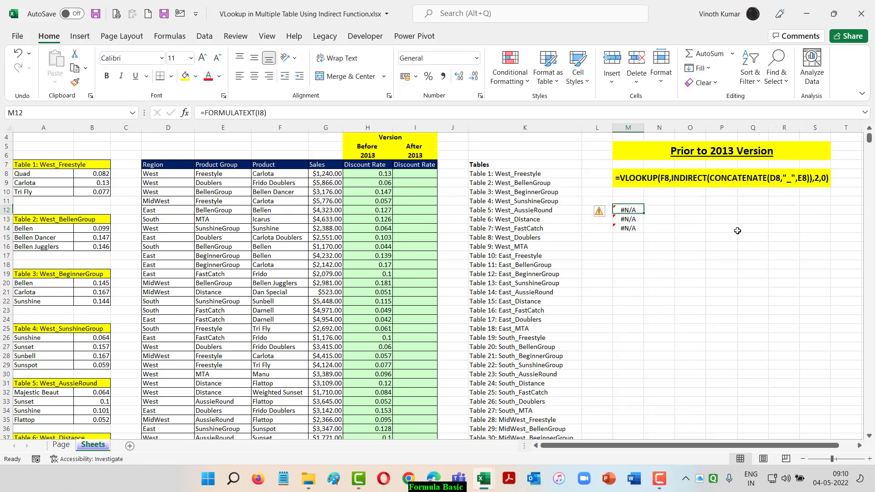
key(Left)
key(Left)
key(Left)
key(Left)
key(Up)
key(Up)
key(Up)
key(Up)
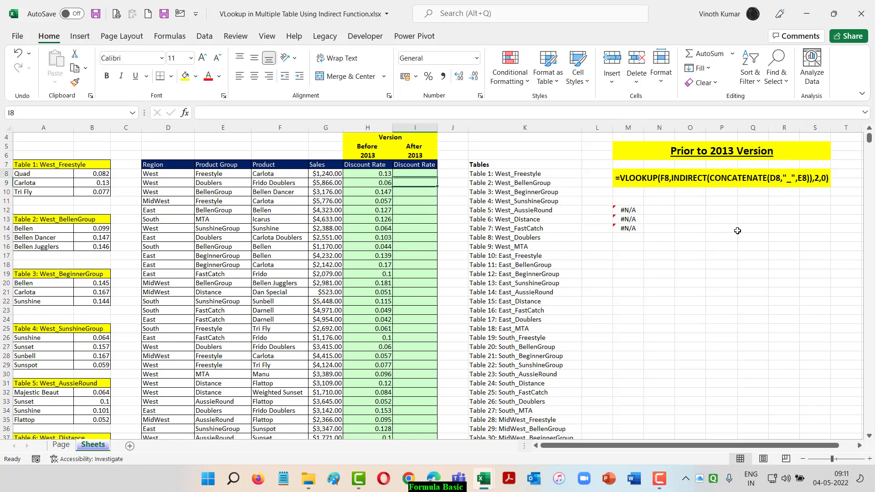
text(=conc)
key(Tab)
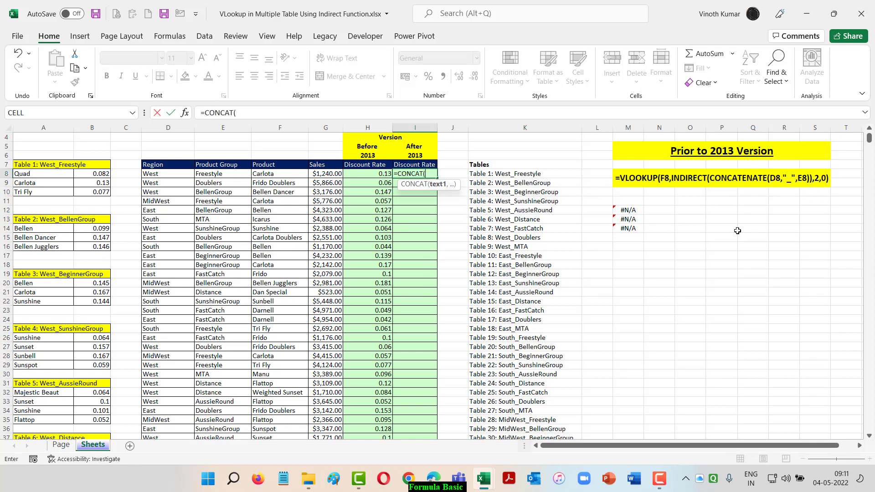
key(ctrl+a)
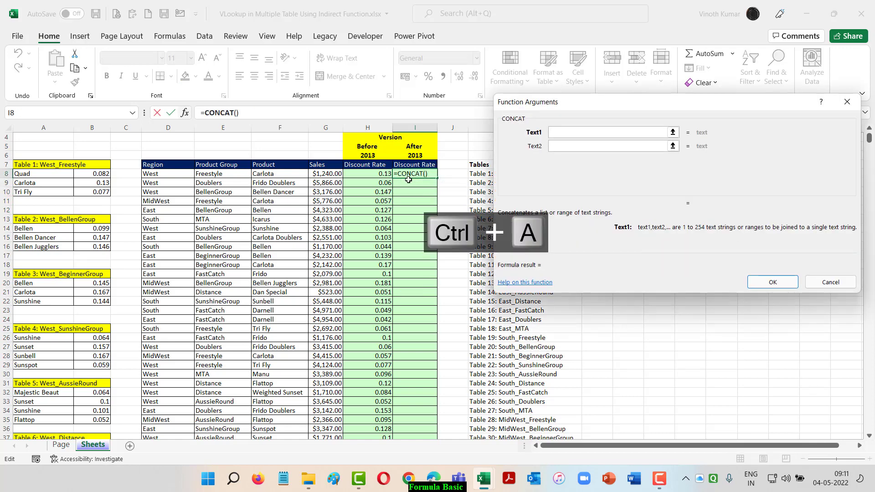
click(166, 173)
key(Tab)
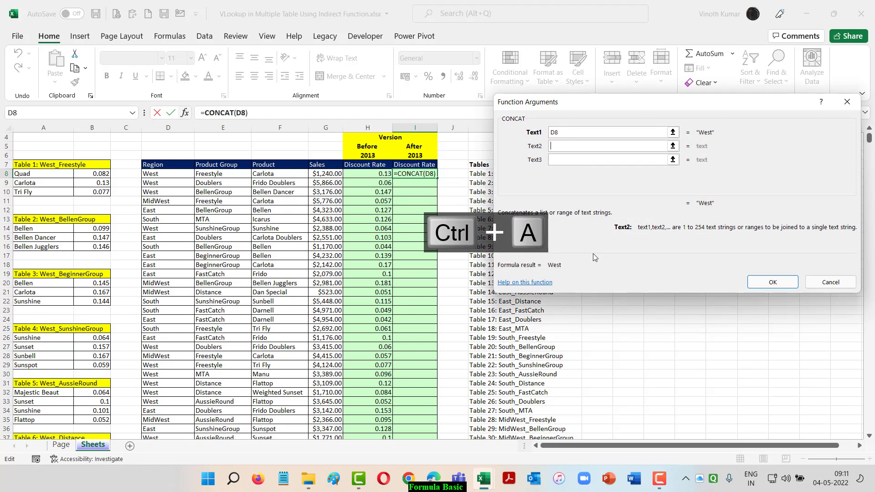
text(_)
key(Tab)
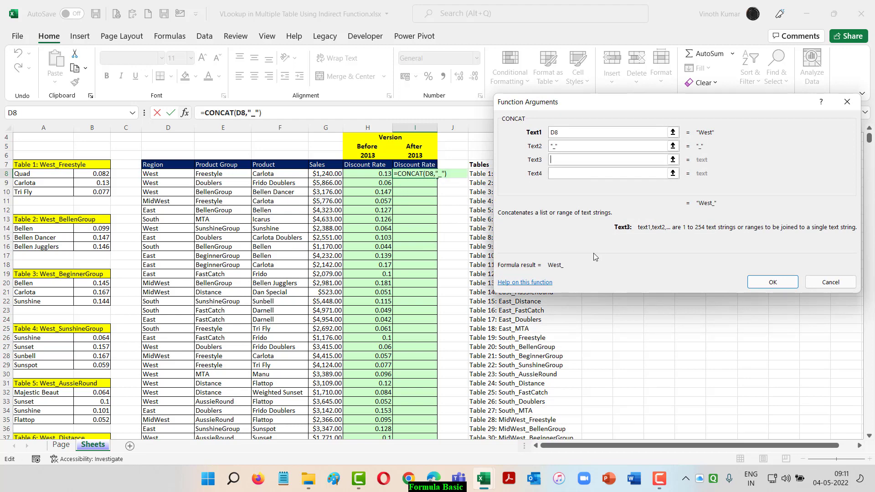
click(228, 174)
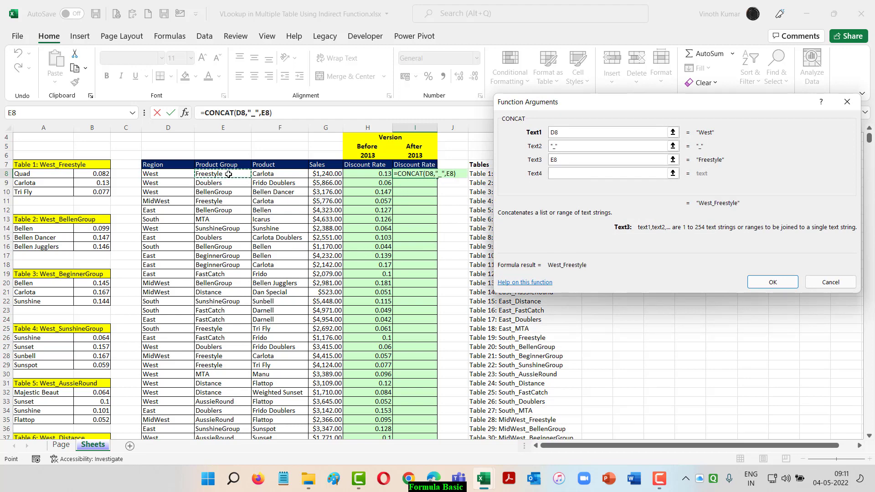
key(ctrl+Return)
- Replace the FORMULATEXT formula in cell M12 with its static value using Paste Special Values
key(Right)
key(Right)
key(Right)
key(Right)
key(Down)
key(Down)
key(Down)
key(Down)
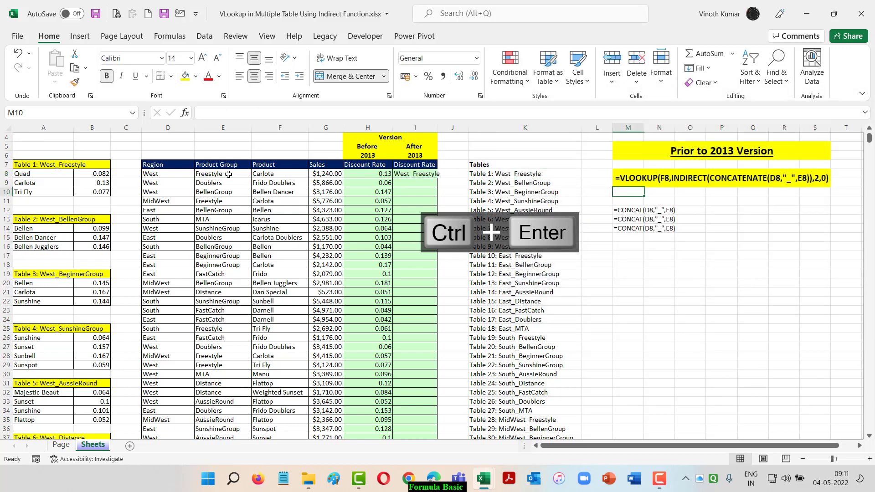
key(ctrl+c)
key(alt+e)
key(alt+s)
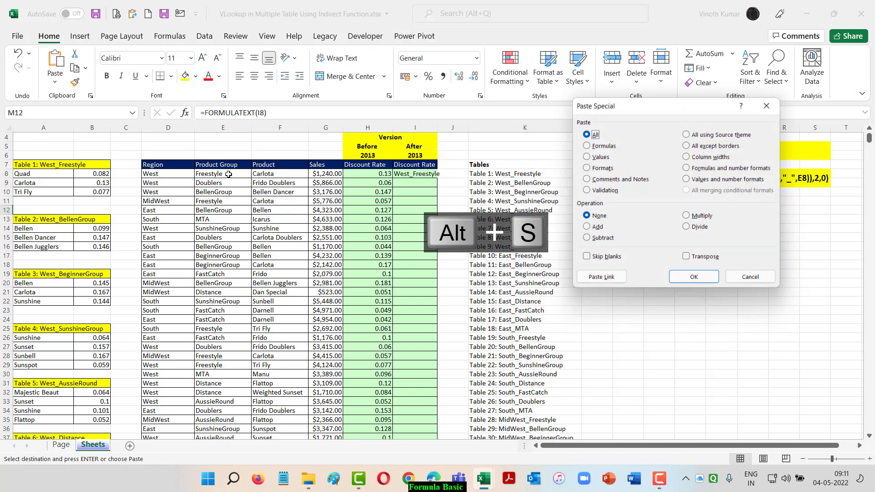
key(alt+v)
key(Return)
key(Escape)
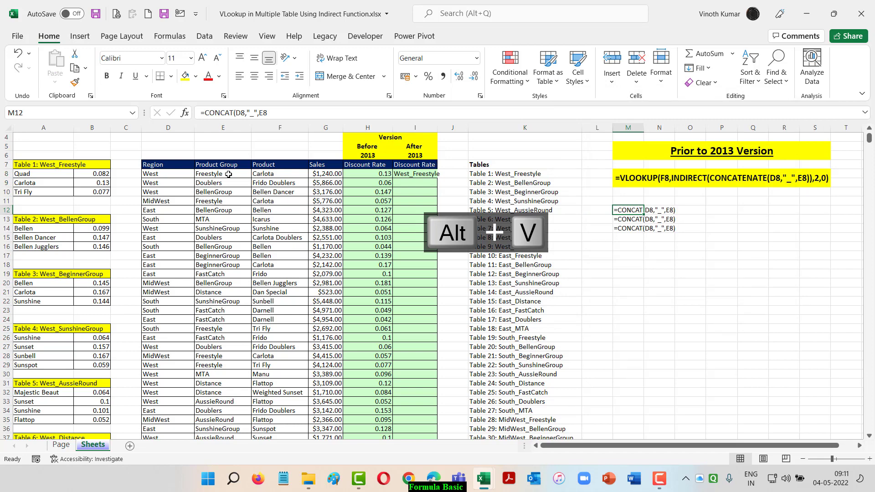
- Merge and center M12:S12 and format it with a yellow fill and bold text
key(shift+Right)
key(shift+Right)
key(shift+Right)
key(shift+Right)
key(shift+Right)
key(shift+Right)
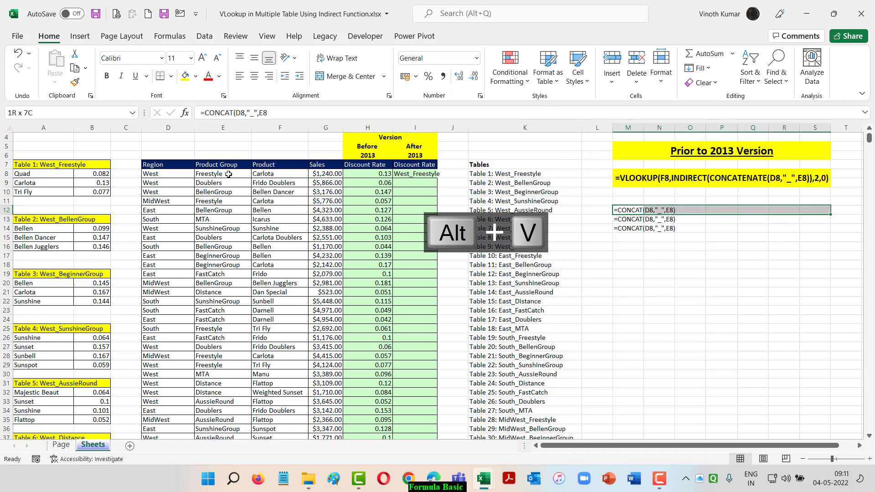
key(alt+h)
key(m)
key(c)
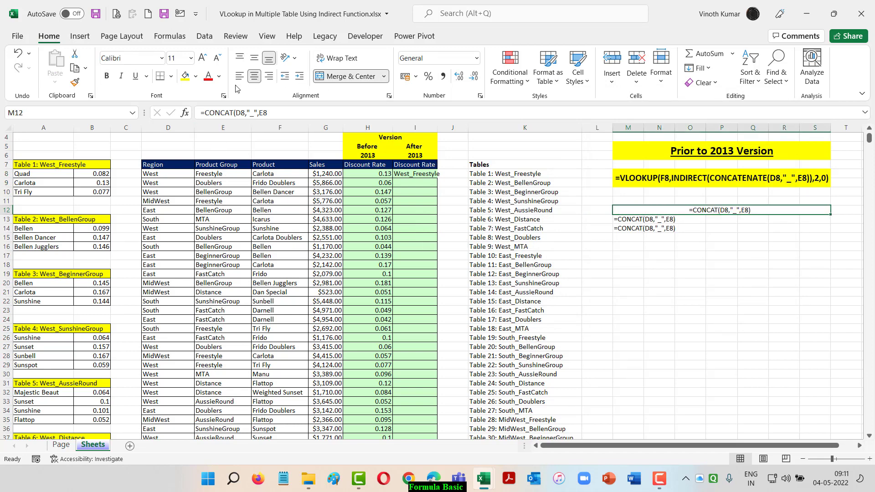
click(187, 76)
key(ctrl+b)
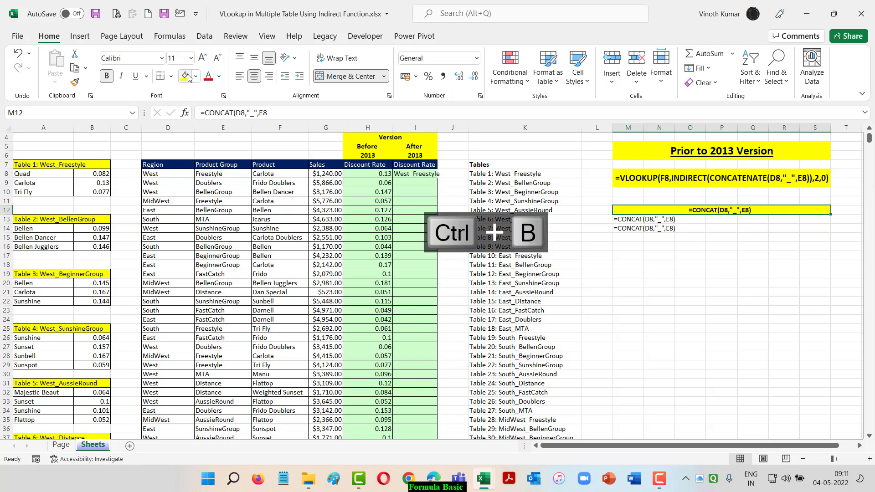
- Wrap the CONCAT formula in cell I8 in INDIRECT to make it =INDIRECT(CONCAT(D8,"_",E8))
key(Right)
key(Right)
key(Left)
key(Left)
key(Left)
key(Left)
key(Left)
key(Left)
key(Left)
key(Left)
key(Left)
key(Left)
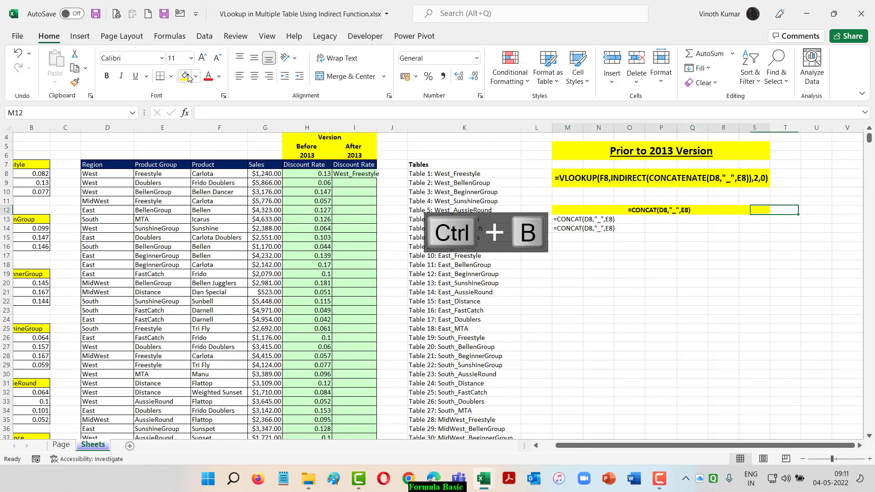
key(Up)
key(Left)
key(Left)
key(Left)
key(Left)
key(Right)
key(Right)
key(Right)
key(Right)
key(Right)
key(Right)
key(Right)
key(Right)
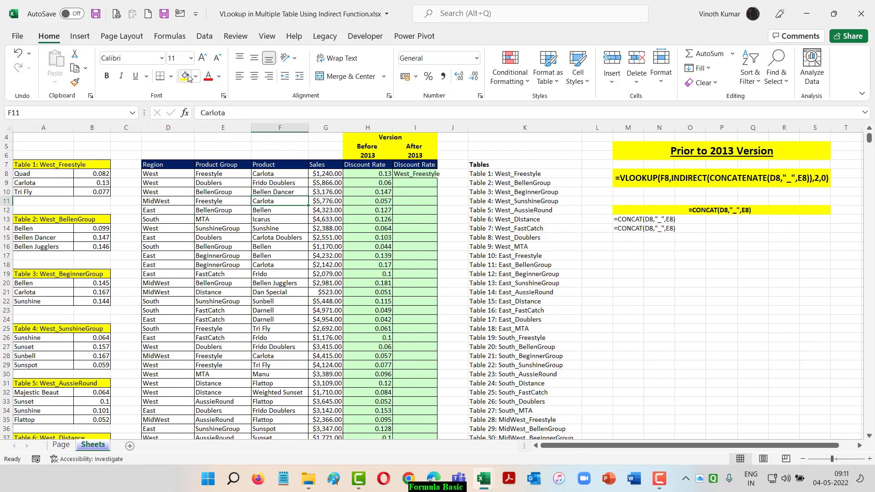
key(Up)
key(Up)
key(Up)
key(F2)
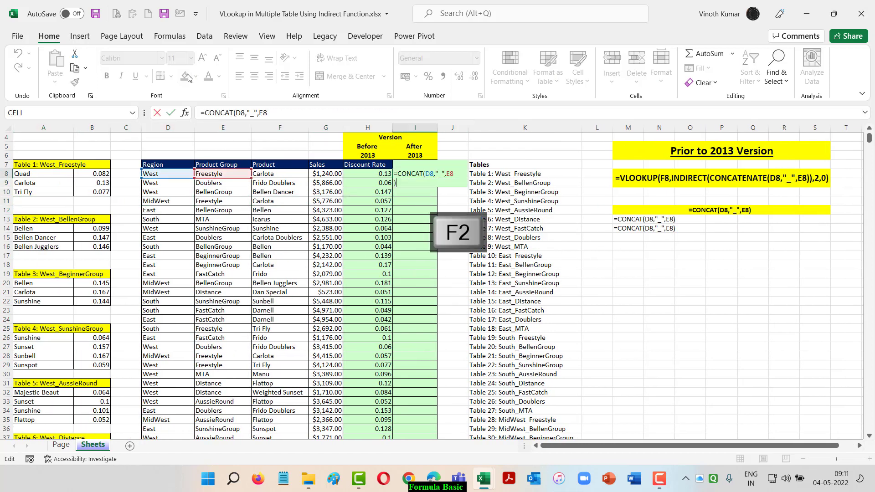
key(Home)
key(Right)
text(INDIRECT()
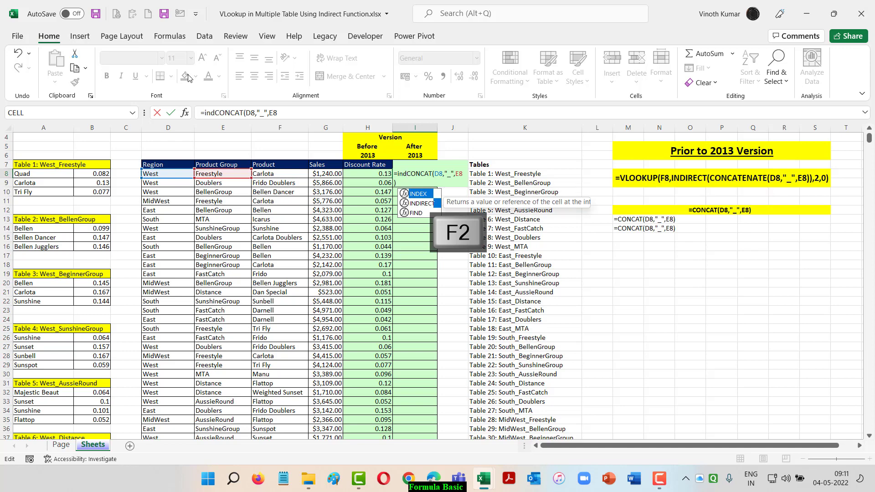
key(End)
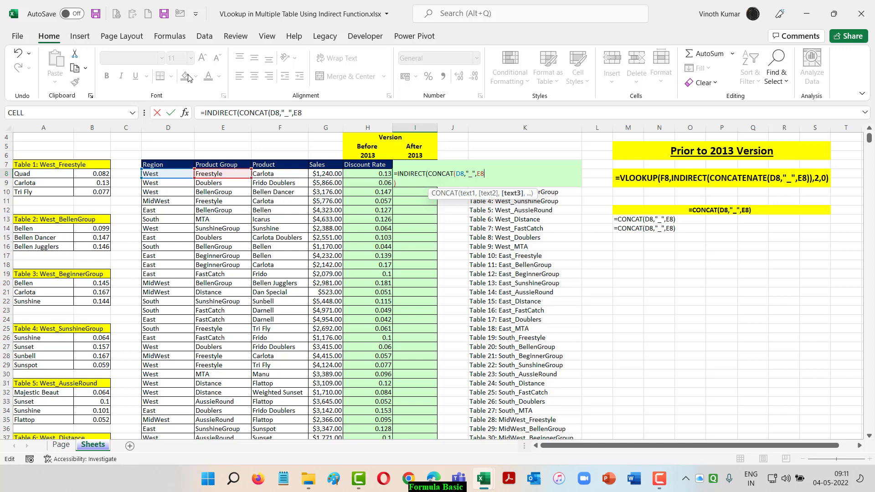
text()))
key(ctrl+Return)
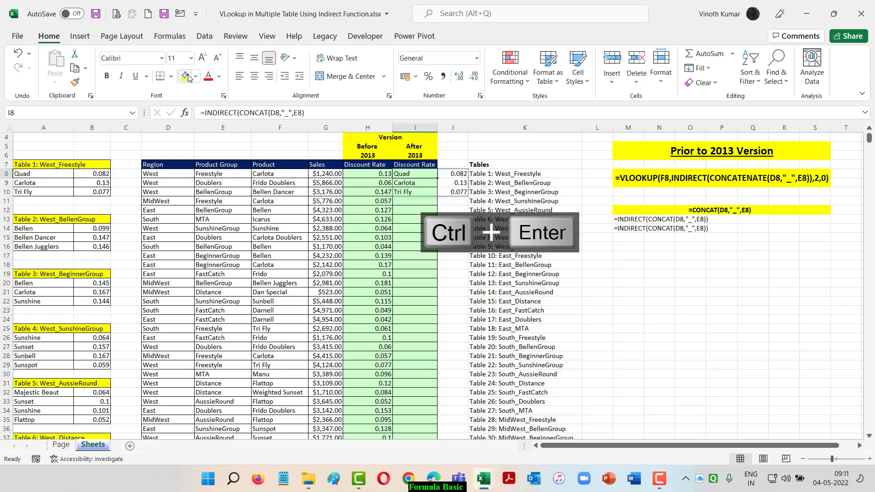
- Convert the FORMULATEXT formula in M13 to static text by pasting values over M13:S13
key(Down)
key(Right)
key(Right)
key(Right)
key(Down)
key(Down)
key(Down)
key(Down)
key(Right)
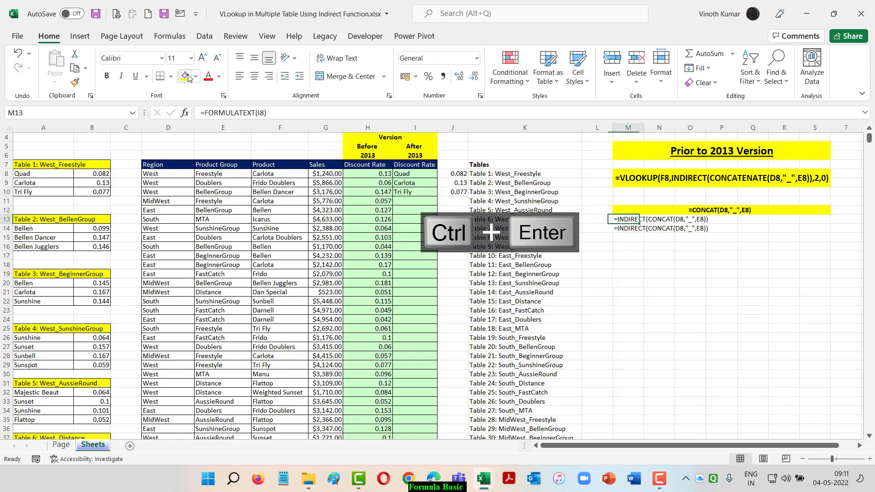
key(shift+Right)
key(shift+Right)
key(shift+Right)
key(shift+Right)
key(shift+Right)
key(shift+Right)
key(ctrl+v)
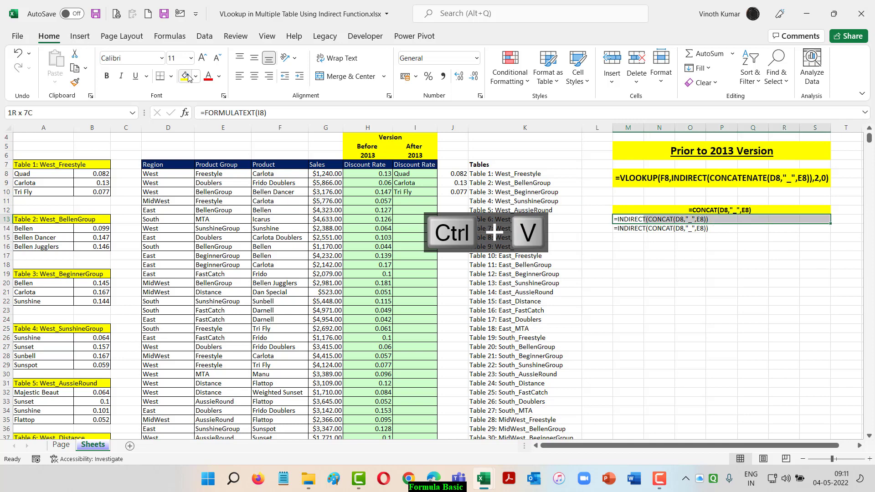
key(ctrl+c)
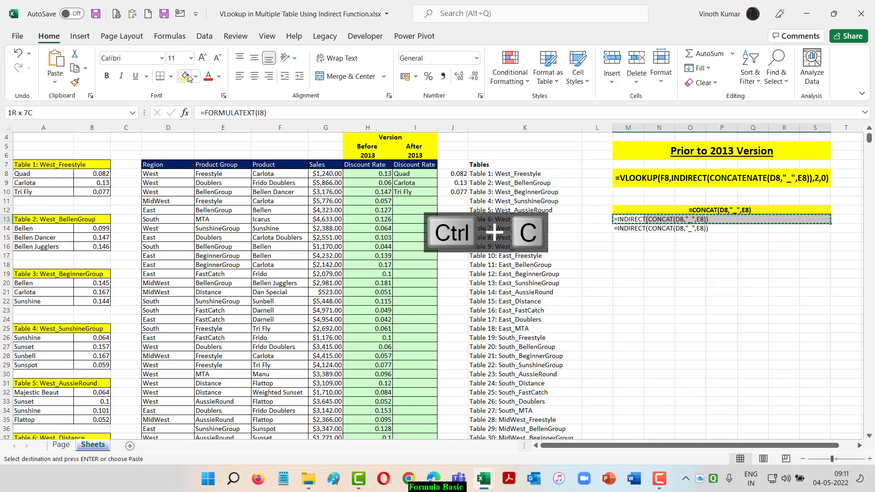
key(alt+e)
key(s)
key(alt+v)
key(Return)
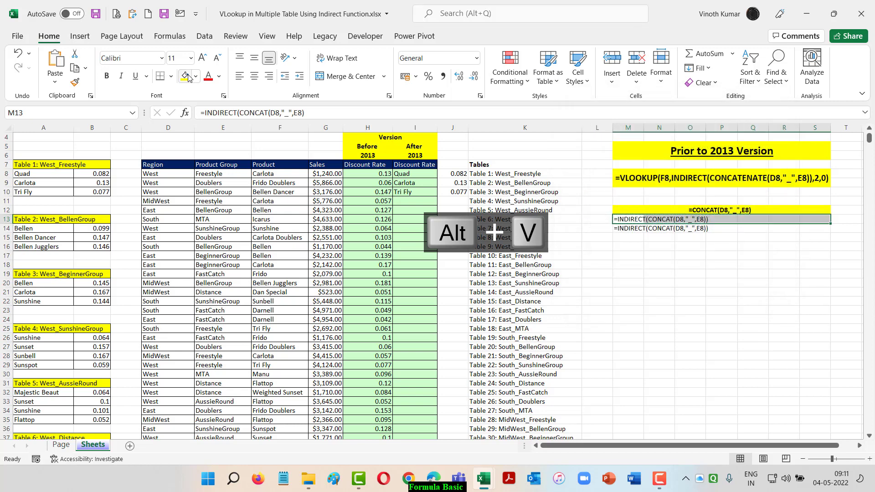
- Merge and center M13:S13 and give it a yellow fill and bold text
click(350, 76)
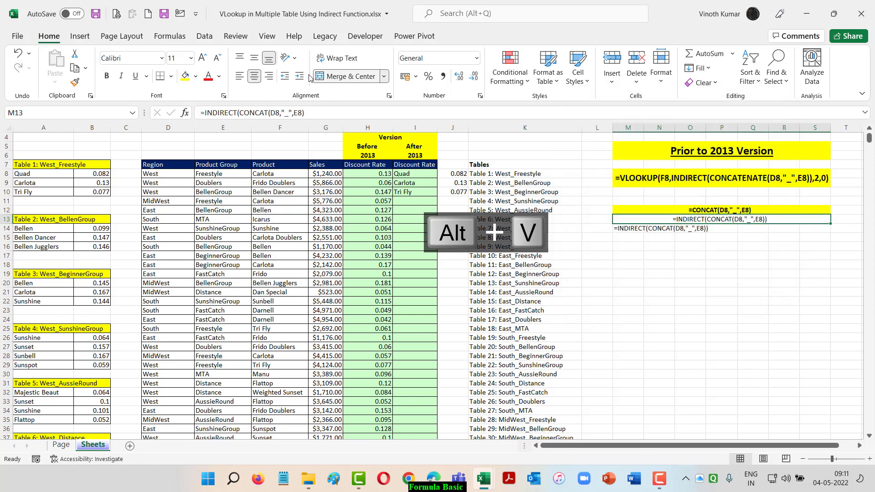
click(187, 78)
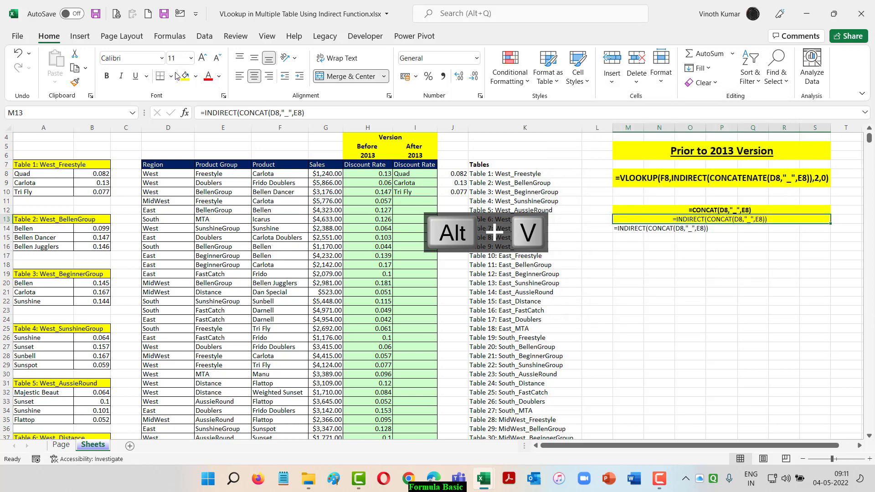
click(108, 77)
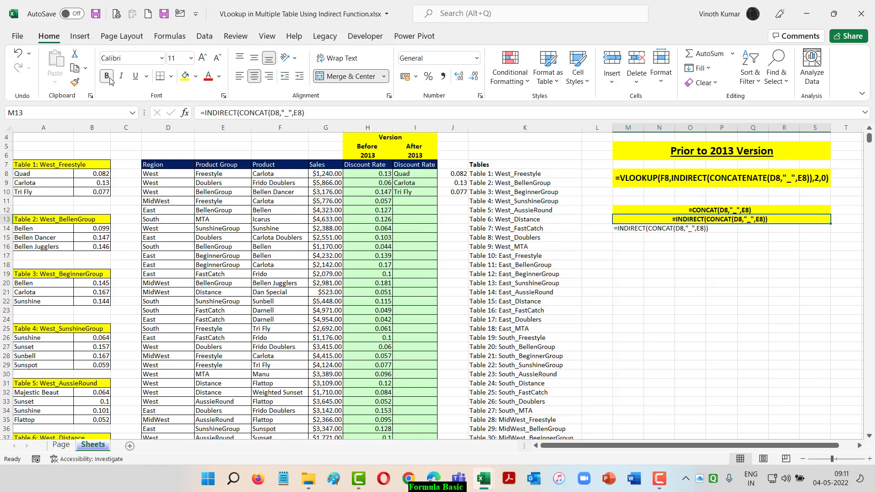
- Insert VLOOKUP with lookup value F8 ahead of the INDIRECT function in cell I8's formula
key(Up)
key(Left)
key(Left)
key(Up)
key(Left)
key(Up)
key(Left)
key(Up)
key(Up)
key(F2)
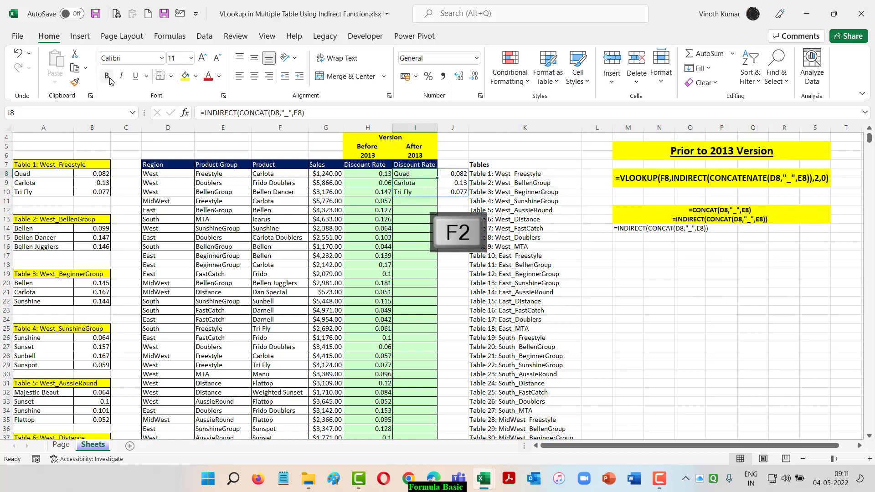
text(VLOOKUP()
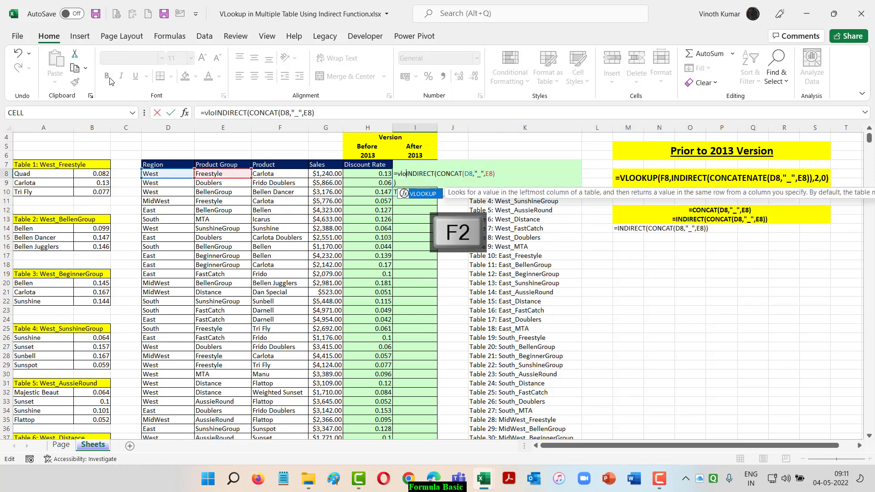
key(End)
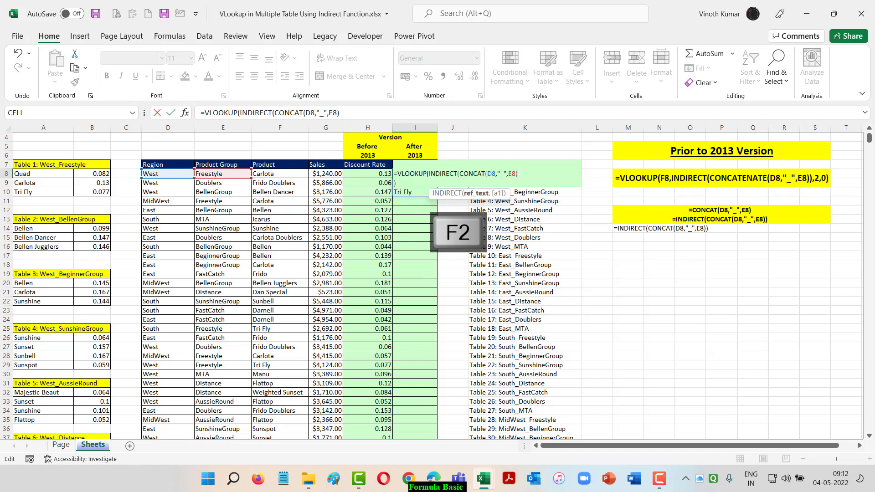
key(Left)
key(Left)
key(Left)
key(Left)
key(Left)
key(Left)
key(Left)
key(Left)
key(Left)
key(Left)
key(Left)
key(Left)
key(Left)
key(Left)
key(Left)
key(Left)
key(Left)
key(Left)
key(Left)
key(Left)
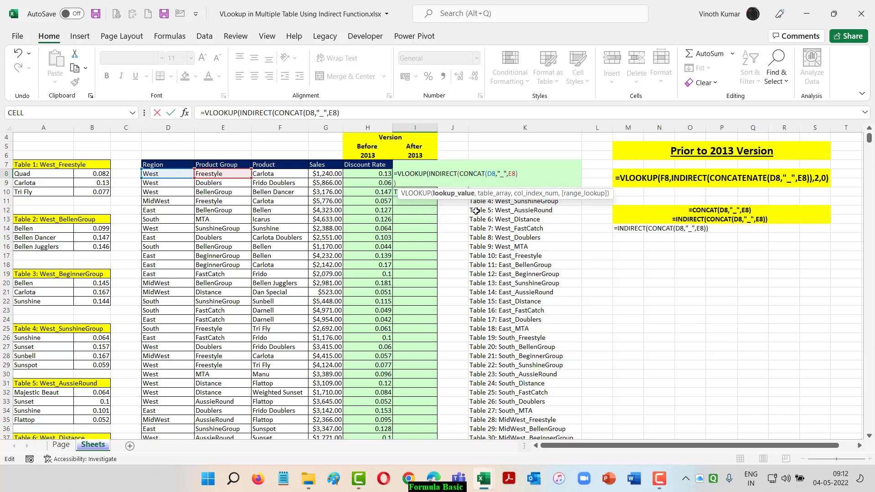
click(289, 175)
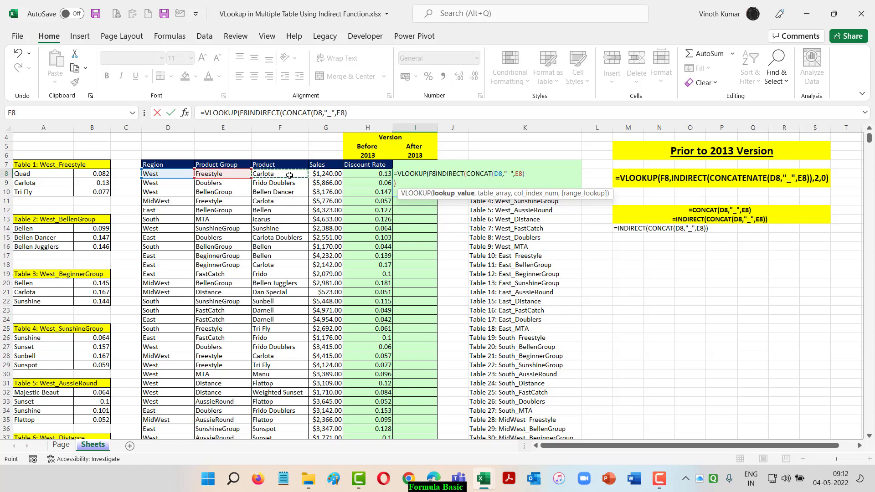
text(,)
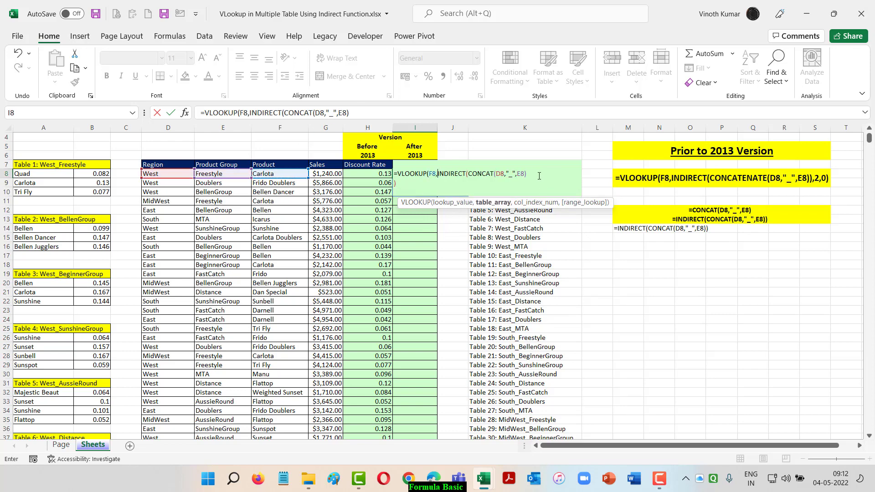
click(539, 176)
text(,)
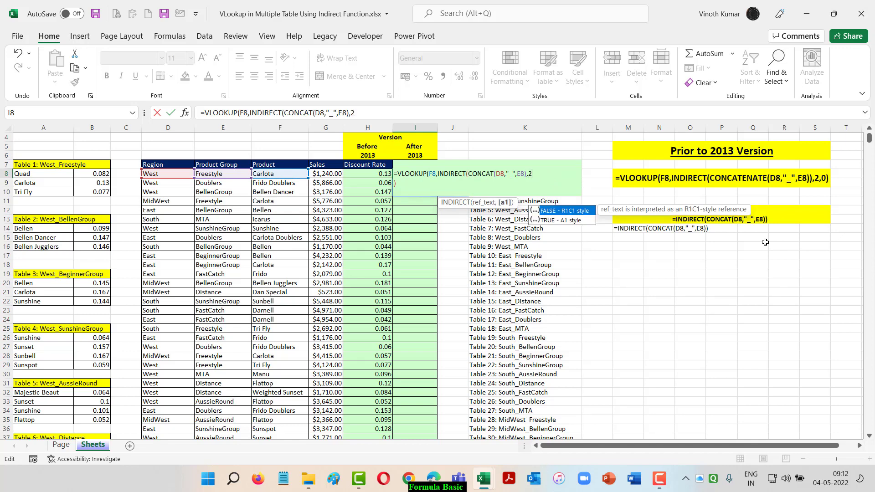
text(2,)
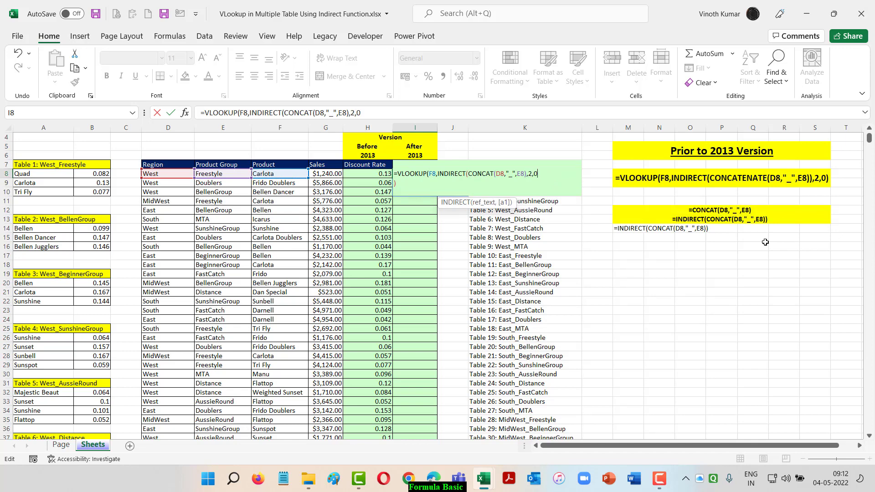
text(0))
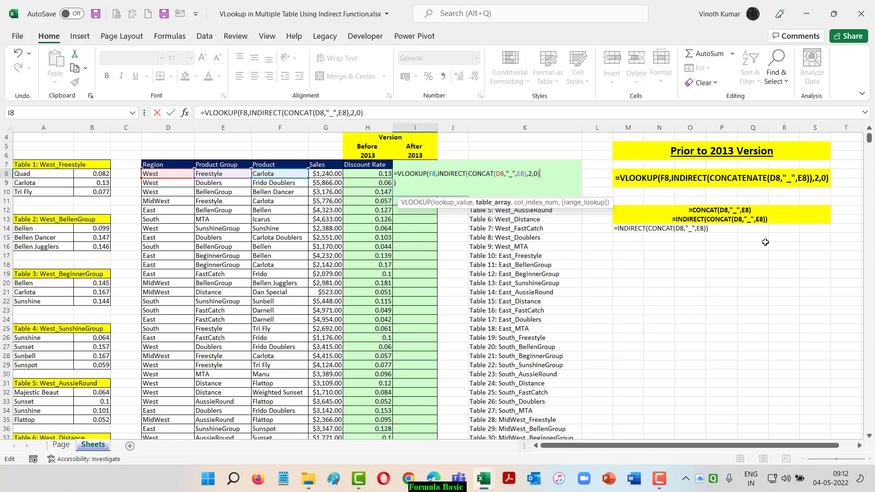
key(ctrl+Return)
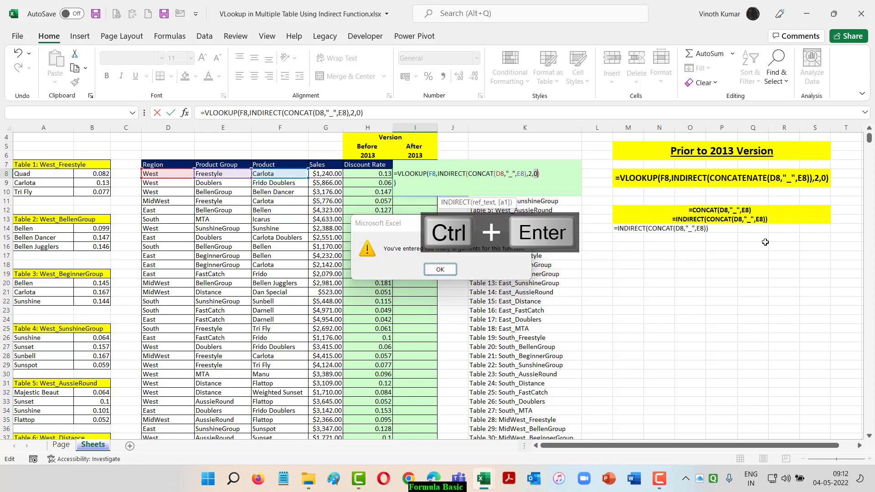
key(Return)
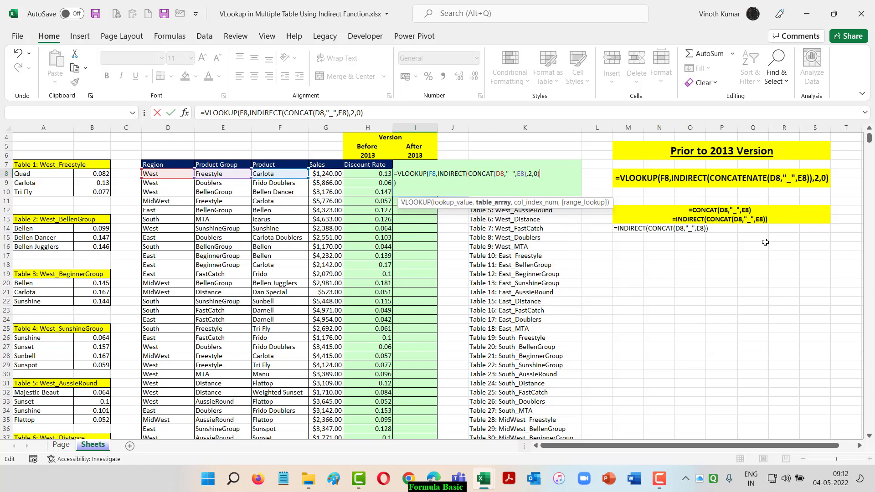
key(BackSpace)
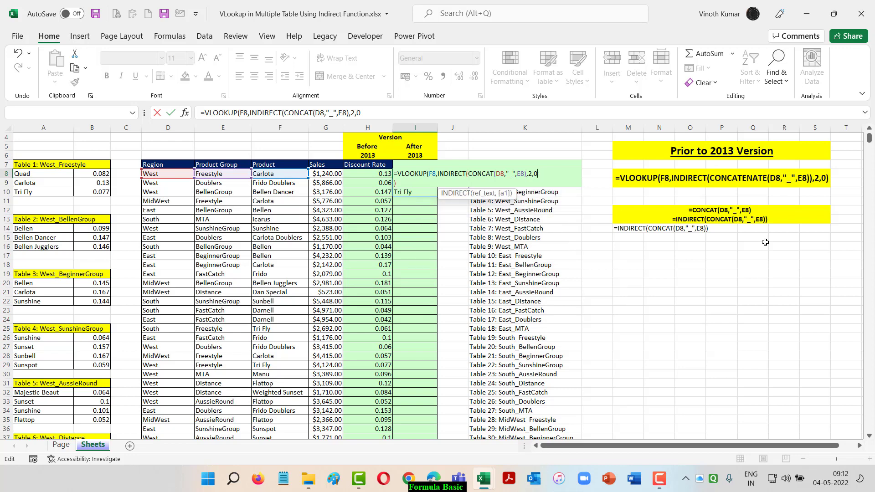
key(BackSpace)
key(BackSpace)
key(BackSpace)
key(BackSpace)
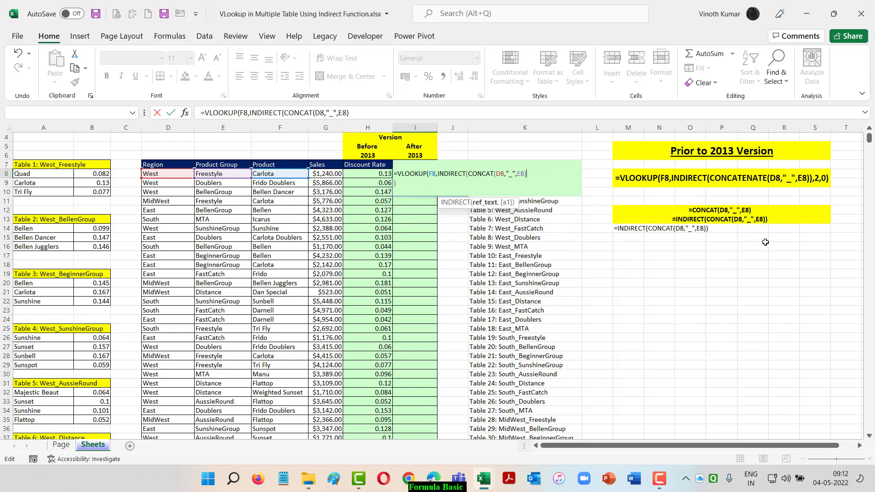
- Complete cell I8's formula as =VLOOKUP(F8,INDIRECT(CONCAT(D8,"_",E8)),2,0) and enter it
text(),)
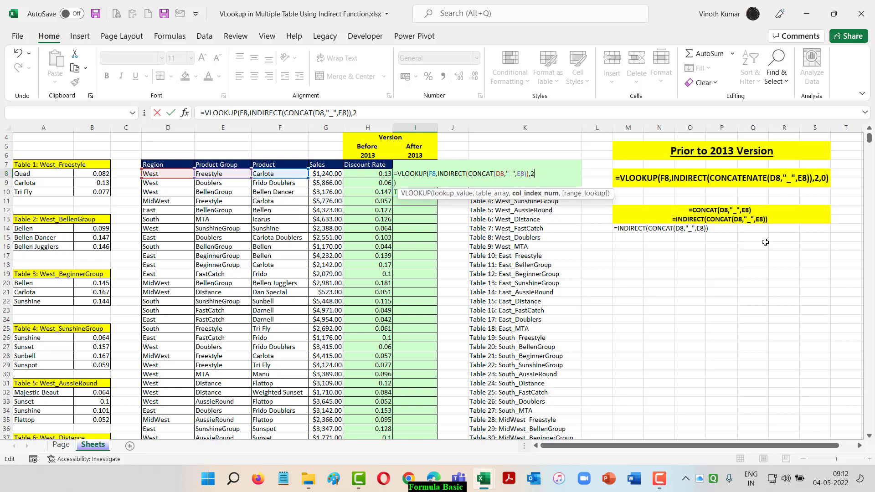
text(2,)
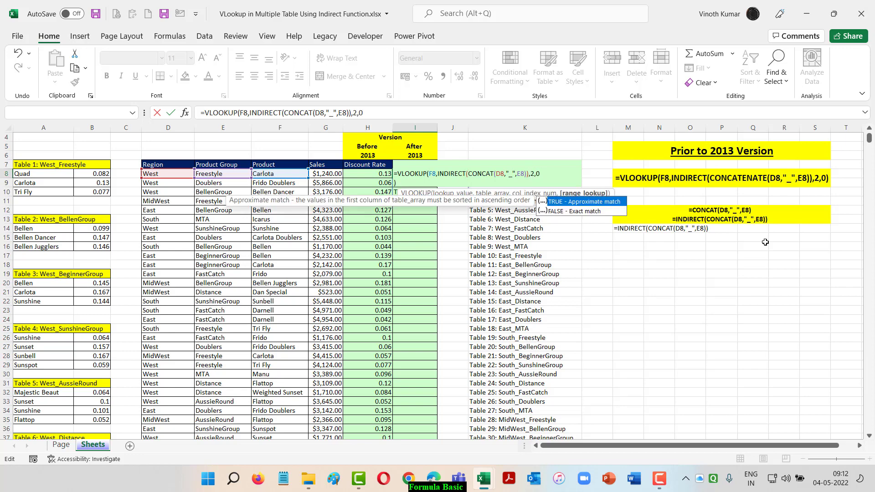
text(0))
key(ctrl+Return)
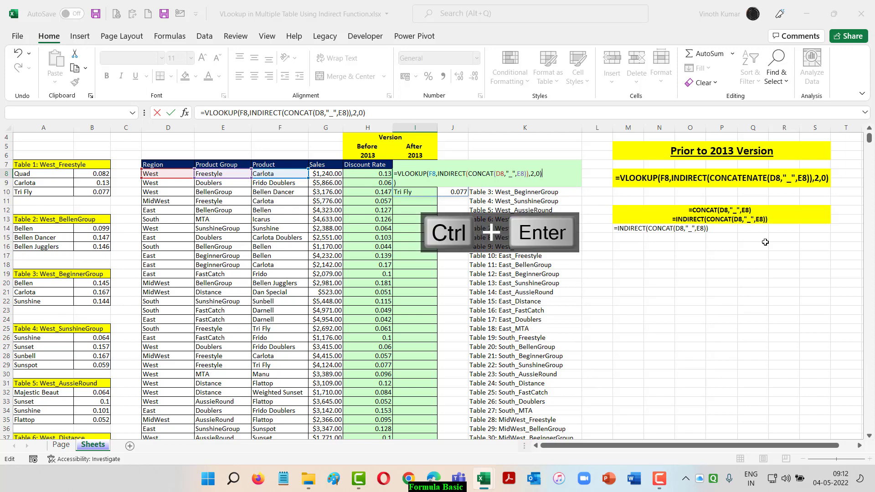
key(ctrl+Return)
- Copy the VLOOKUP formula from I8 down the whole After 2013 Discount Rate column
key(ctrl+c)
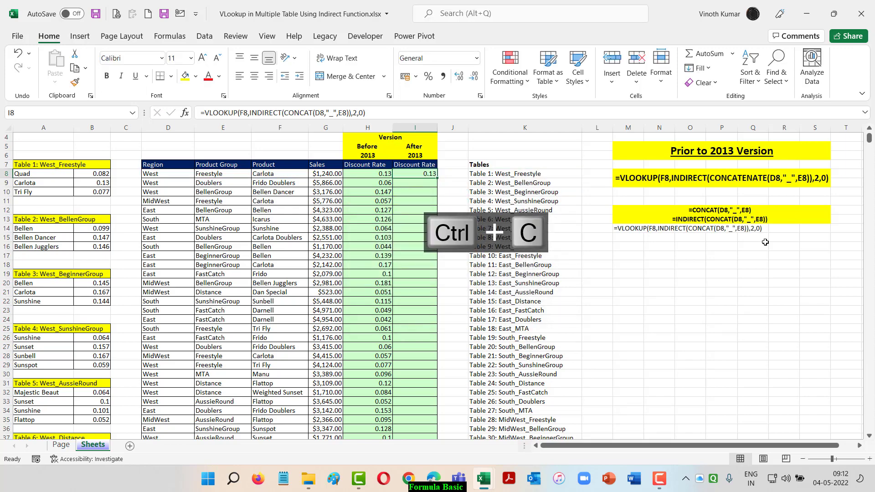
key(ctrl+Down)
key(ctrl+shift+Up)
key(Return)
key(ctrl+Up)
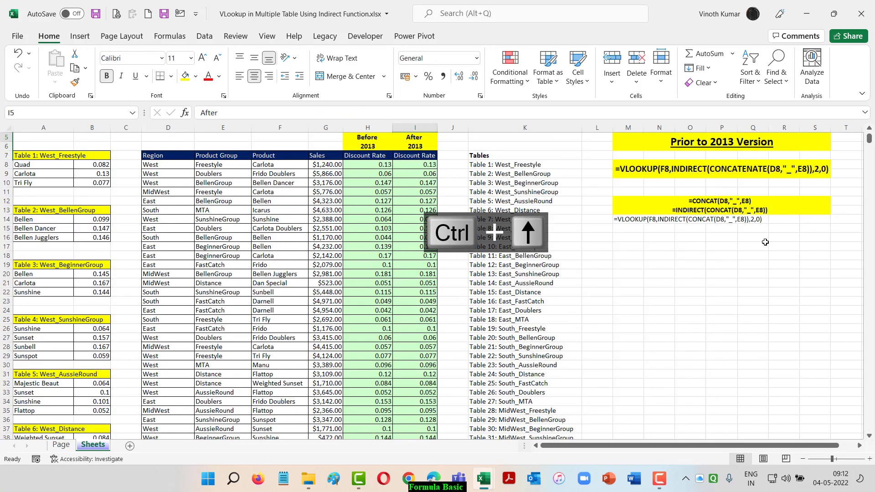
- Merge and center M14:S14 and give it a yellow fill and bold text
key(ctrl+Up)
key(Right)
key(Right)
key(Right)
key(Down)
key(Down)
key(Down)
key(Down)
key(Down)
key(Down)
key(Down)
key(Down)
key(Down)
key(Down)
key(Down)
key(Right)
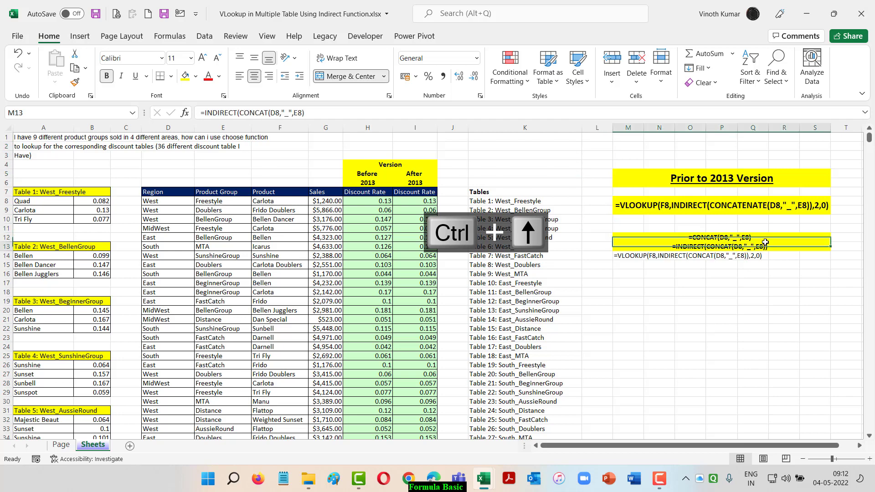
key(Down)
key(shift+Right)
key(shift+Right)
key(shift+Right)
key(shift+Right)
key(shift+Right)
key(shift+Right)
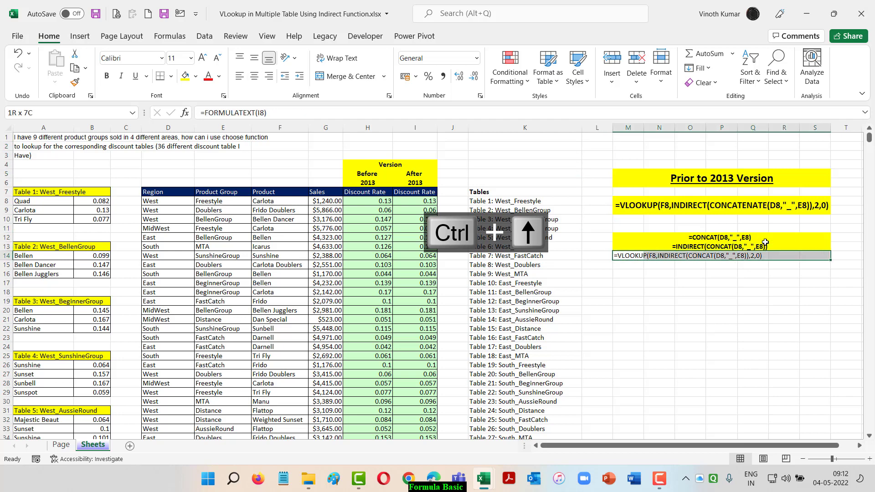
click(347, 76)
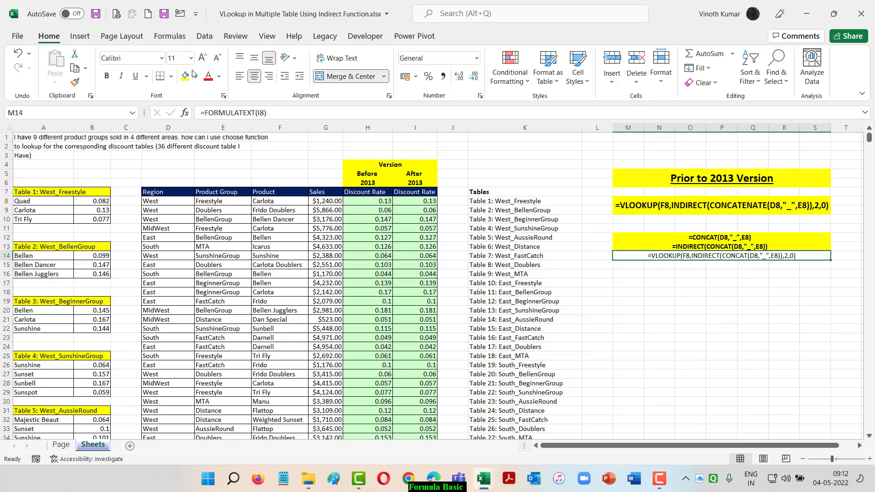
click(106, 76)
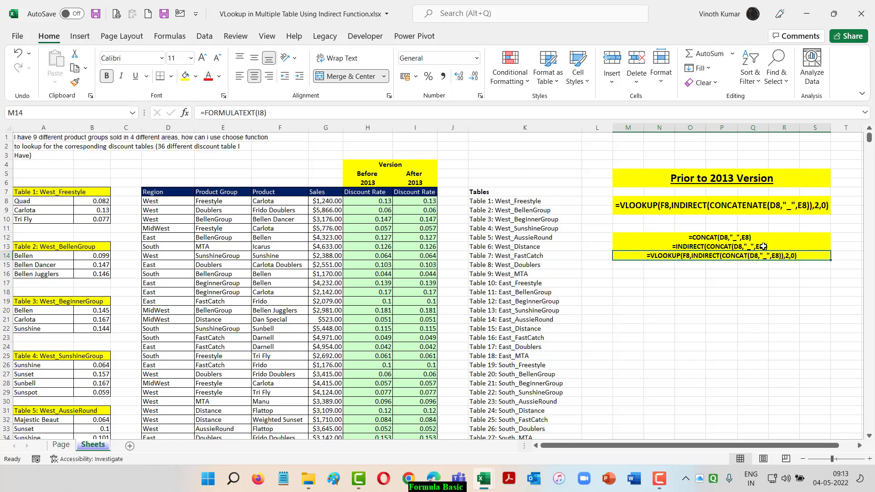
- Copy the "Prior to 2013 Version" heading from M5 and paste it at M16
click(640, 282)
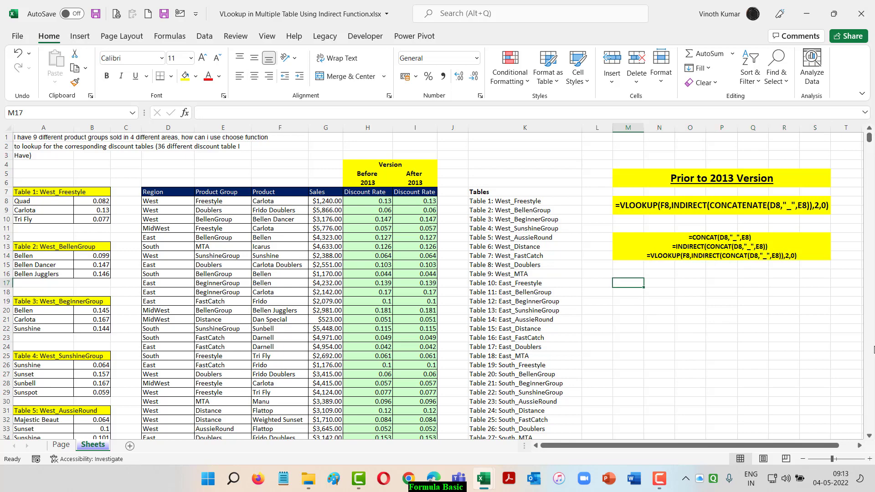
click(690, 178)
key(ctrl+c)
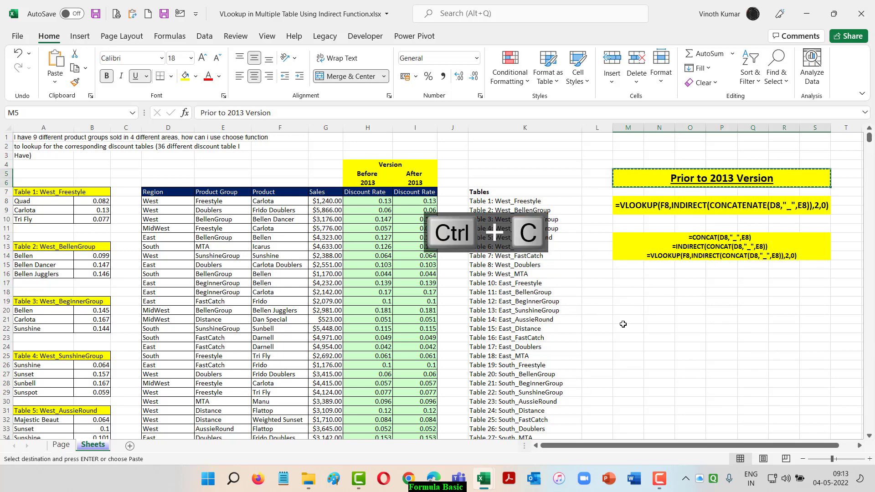
click(629, 274)
key(ctrl+v)
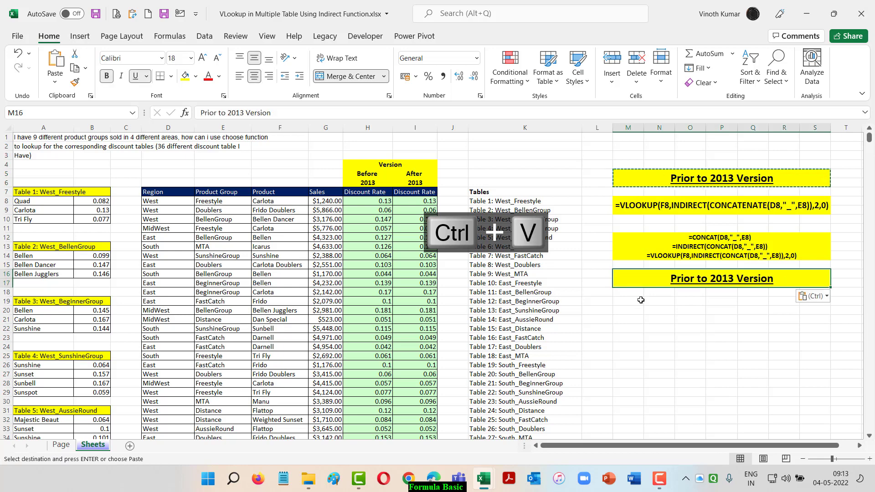
- Change the heading text in M16 to "After to 2013 Version"
key(F2)
key(Home)
key(Delete)
key(Delete)
key(Delete)
key(Delete)
key(Delete)
key(Delete)
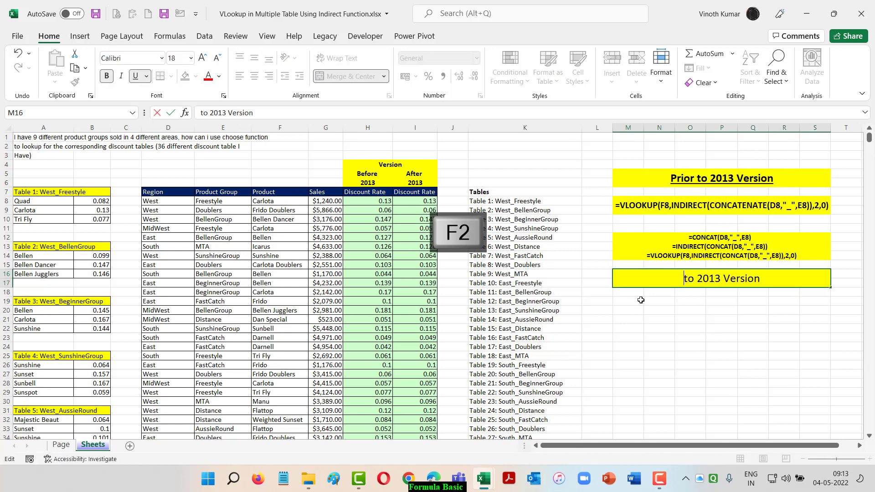
text(SA)
key(BackSpace)
key(BackSpace)
text(After)
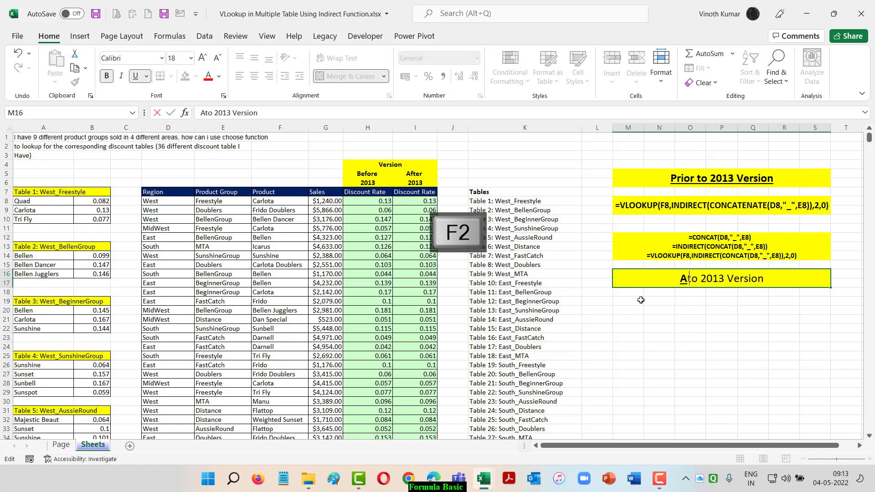
key(ctrl+Return)
- Enter =M14 in cell M19 to repeat the full post-2013 formula text under the new heading
click(640, 300)
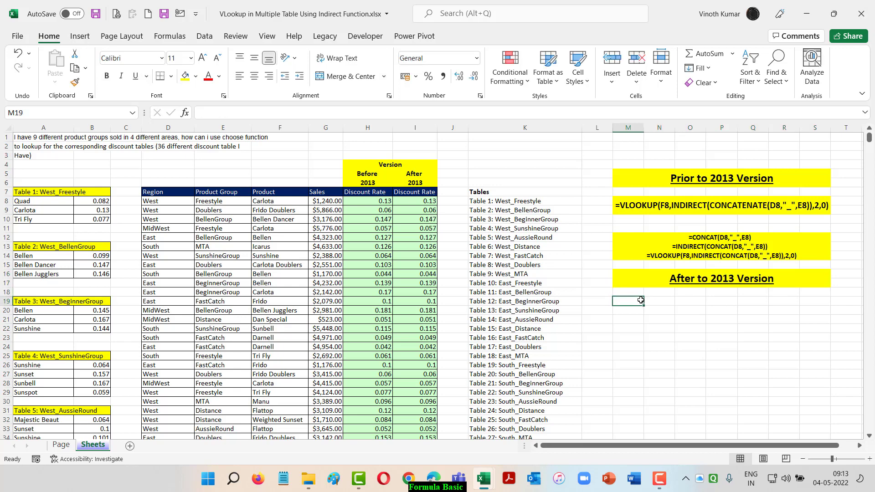
text(=M14)
key(ctrl+Return)
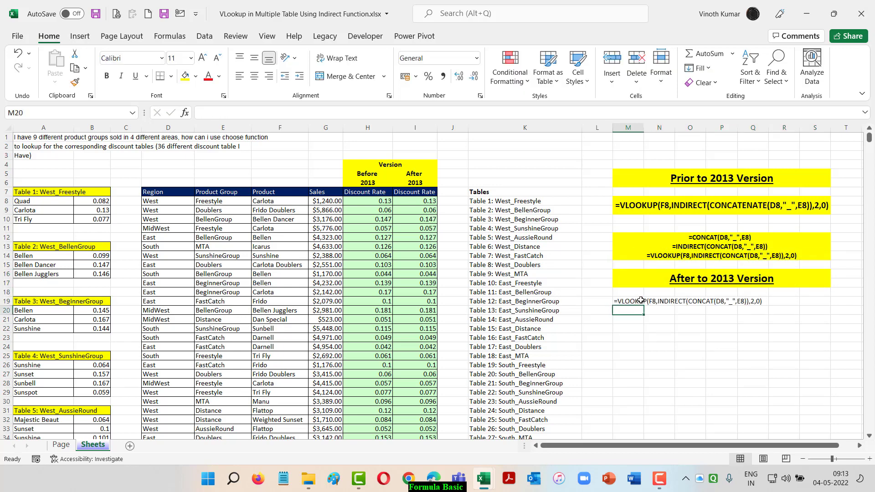
- Merge and center the range M19:S21 around the formula text
key(shift+Down)
key(shift+Down)
key(shift+Right)
key(shift+Right)
key(shift+Right)
key(shift+Right)
key(shift+Right)
key(shift+Right)
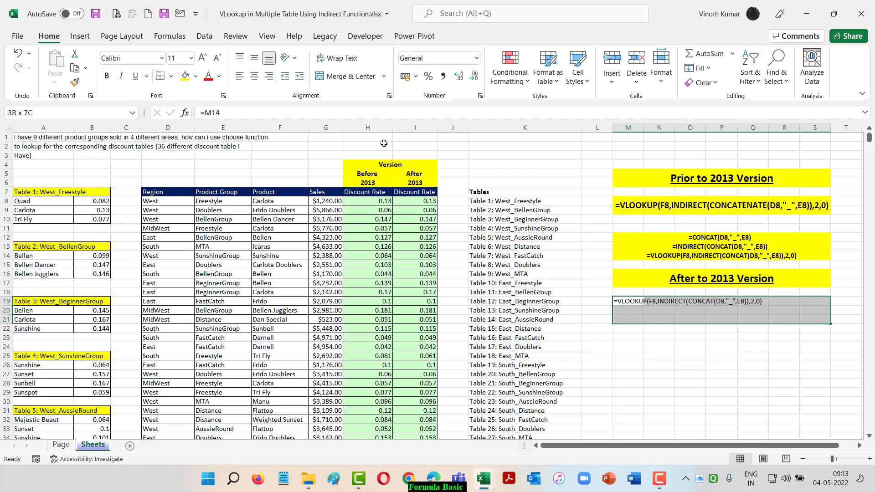
click(355, 76)
- Format the merged cell M19 with a yellow fill, bold 14-point text and middle vertical alignment
click(195, 76)
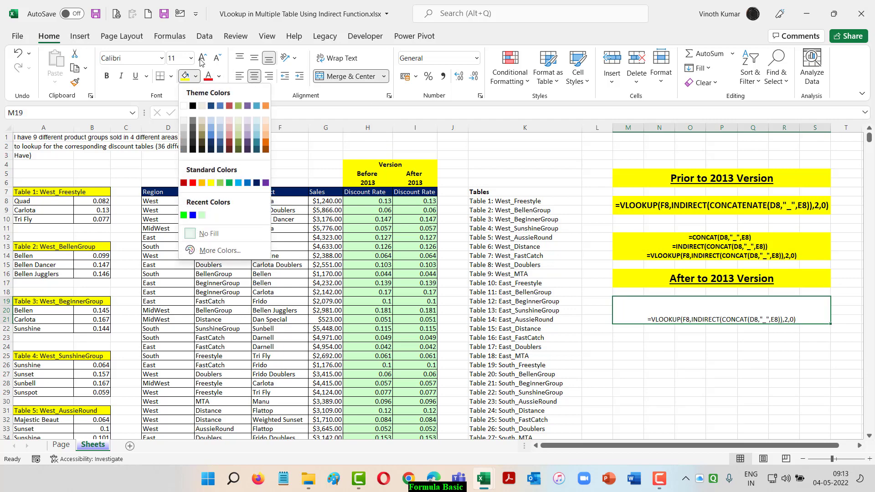
click(185, 76)
click(203, 57)
click(203, 57)
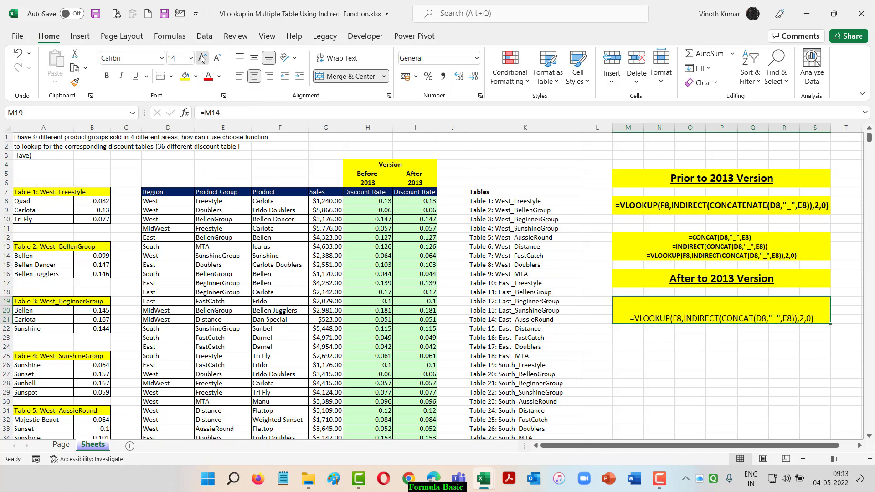
click(203, 57)
click(255, 57)
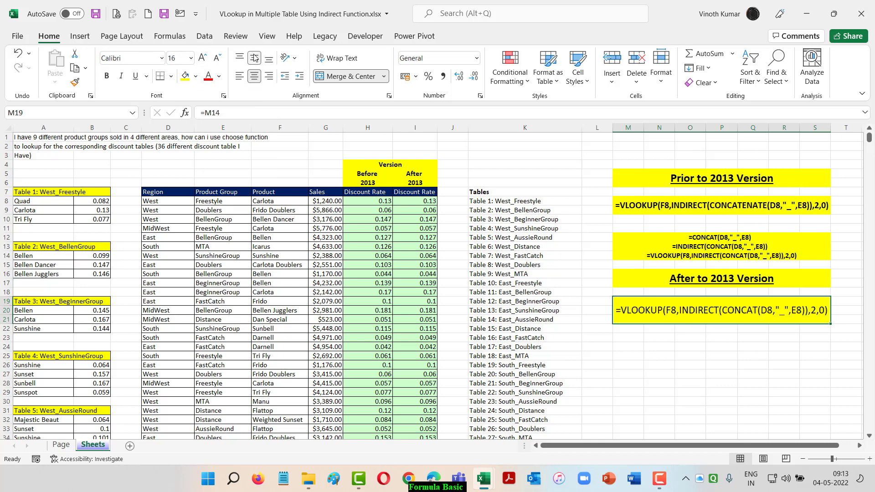
click(105, 76)
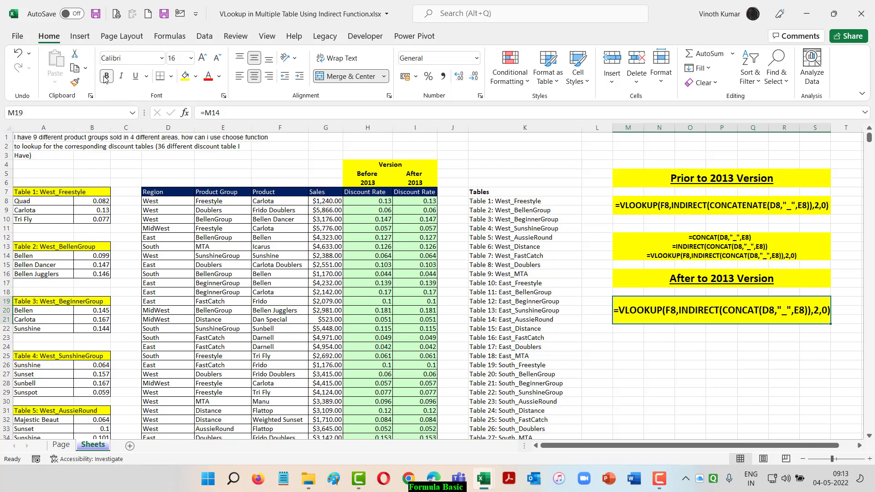
click(218, 61)
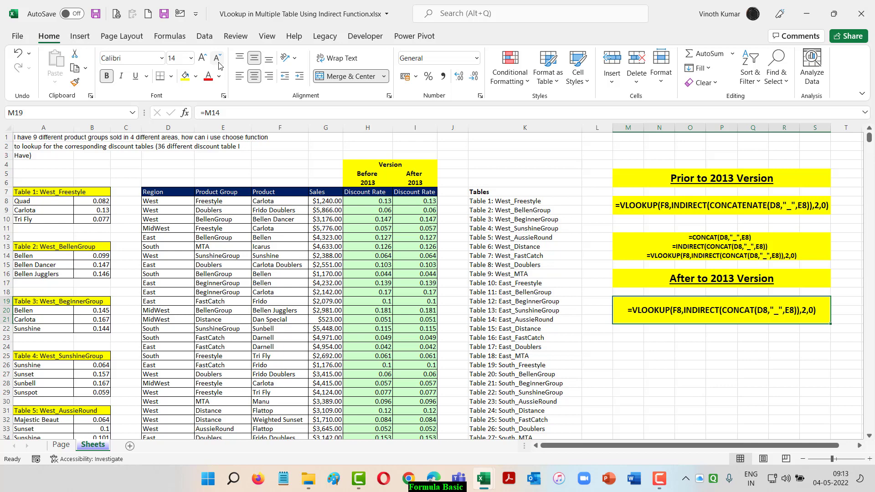
- Review the title sheet Page alongside the finished lookups and documented formulas on Sheets
key(ctrl+Page_Up)
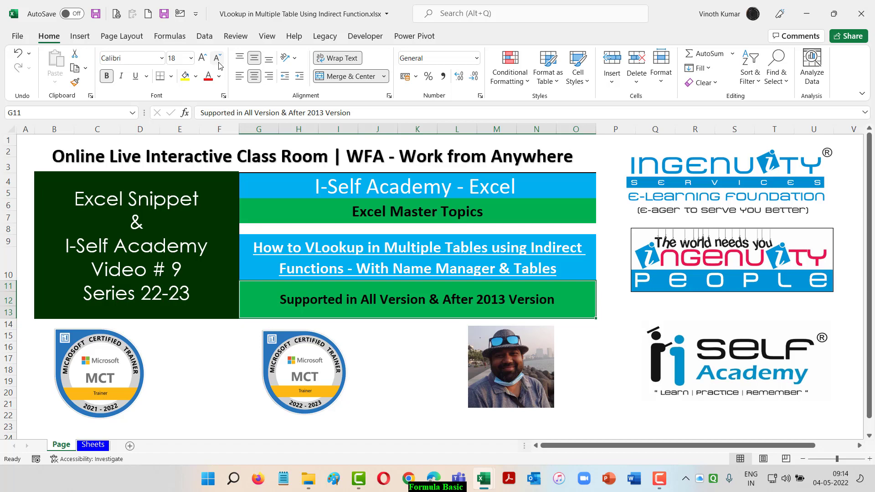
key(ctrl+Page_Down)
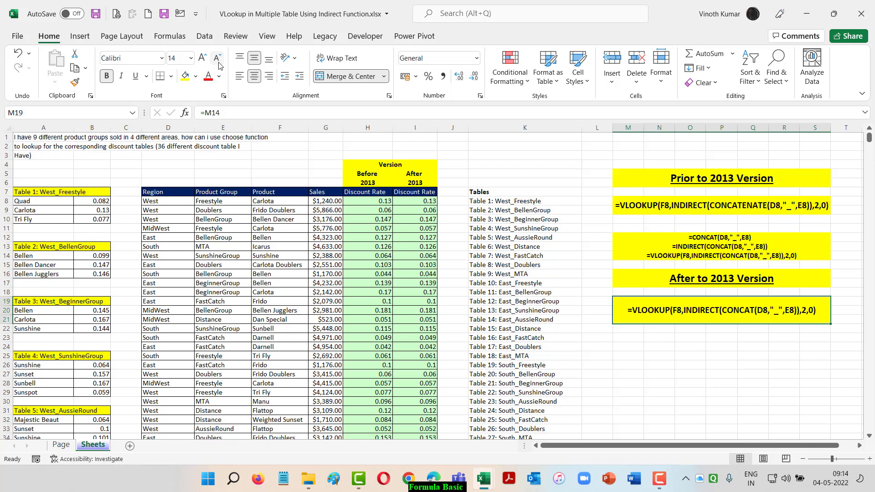
key(ctrl+Page_Up)
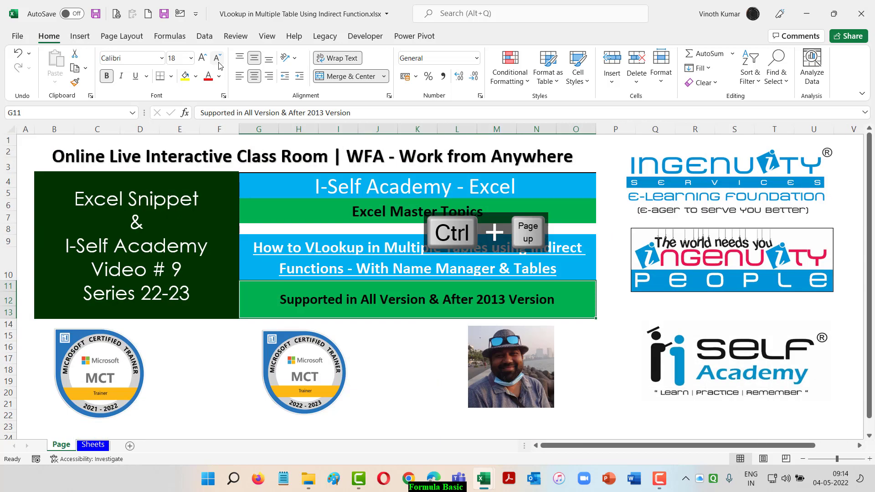
key(ctrl+Page_Down)
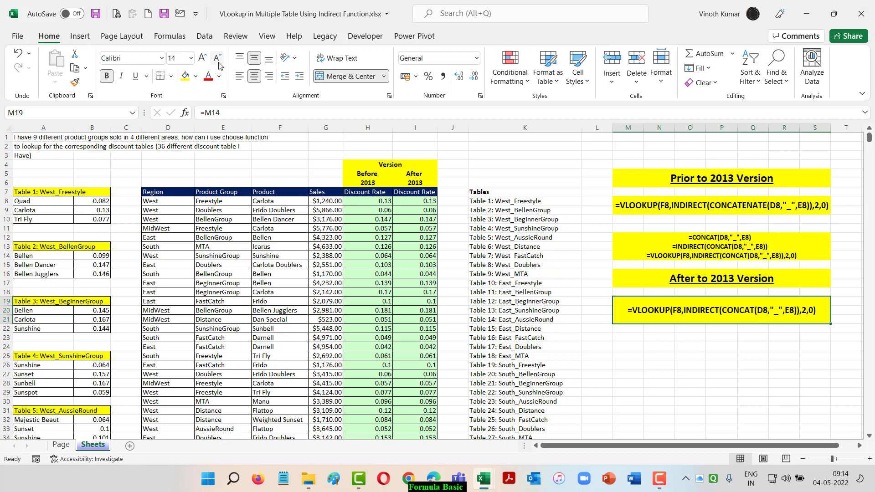
key(ctrl+Page_Up)
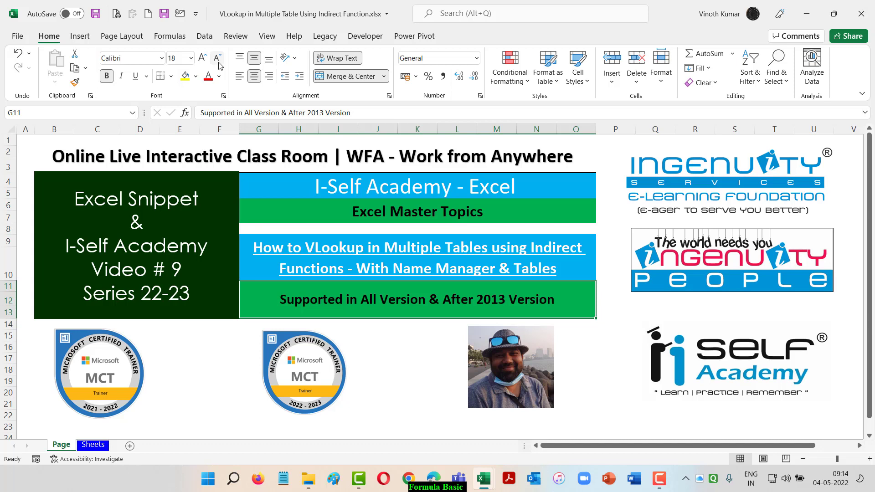
key(ctrl+Page_Down)
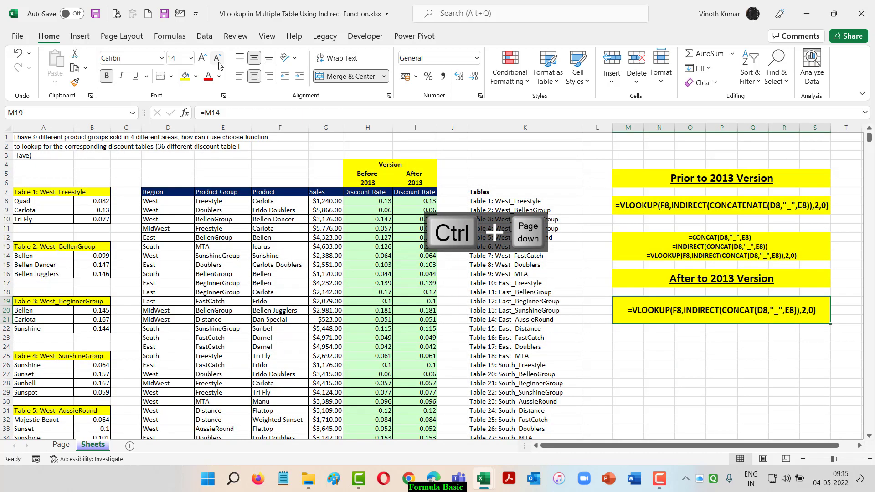
key(ctrl+Page_Up)
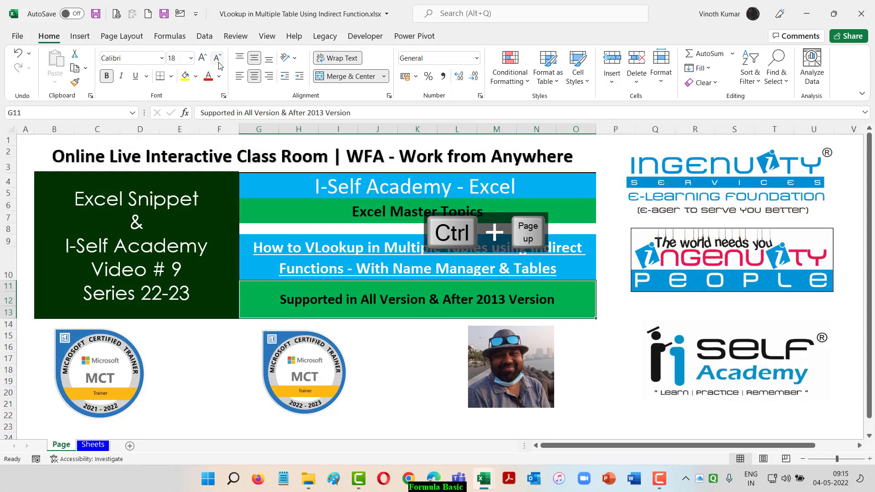